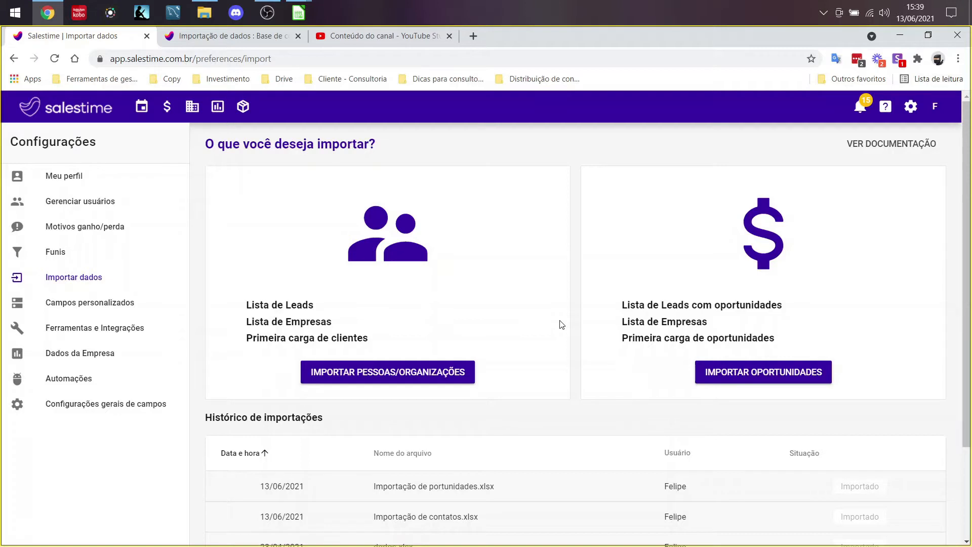
- Open the Importar Dados page and read through its import documentation article down to the attached template spreadsheets
click(909, 108)
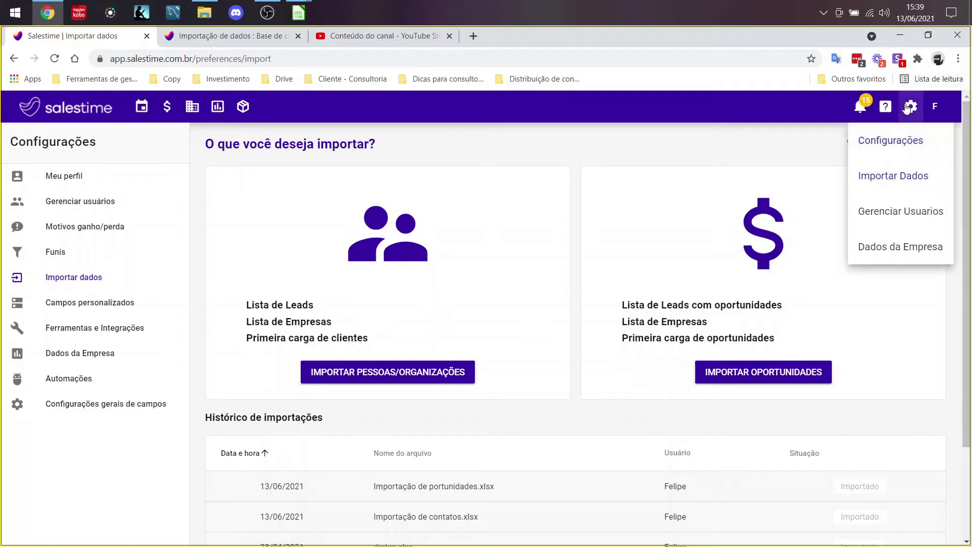
click(896, 185)
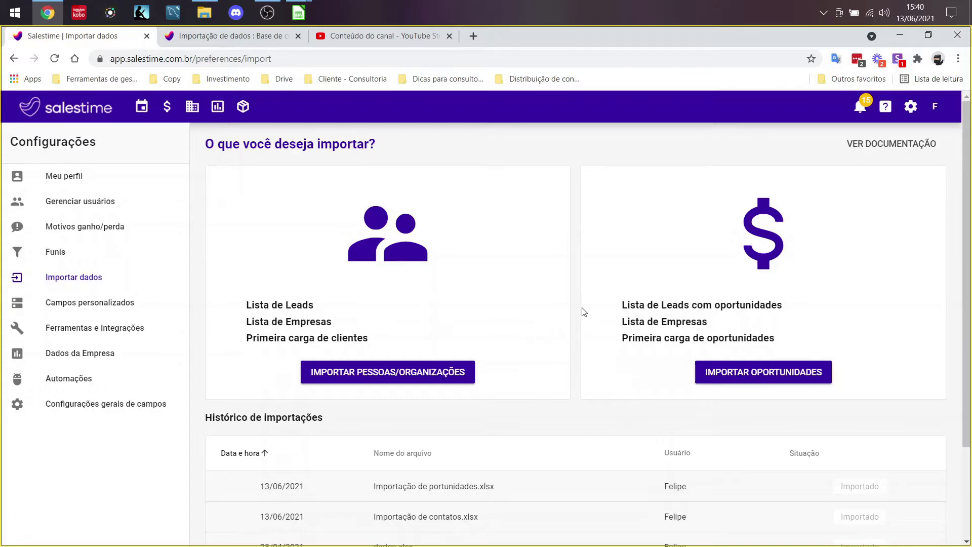
click(882, 147)
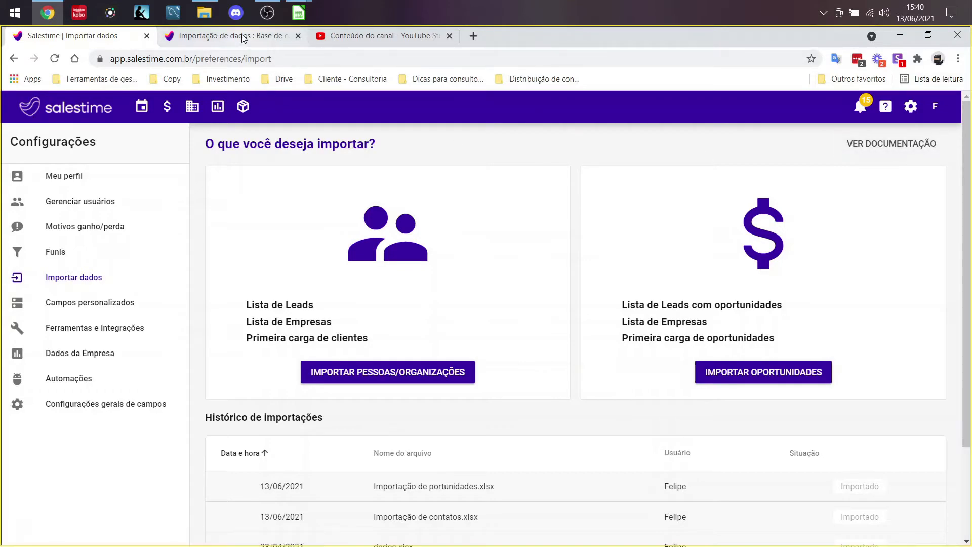
scroll(419, 256, up, 20)
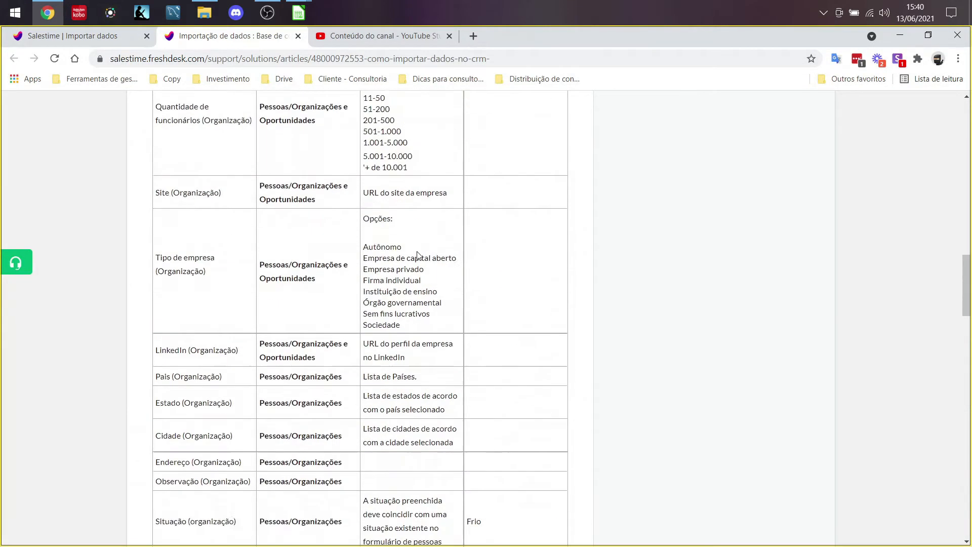
scroll(419, 256, down, 4)
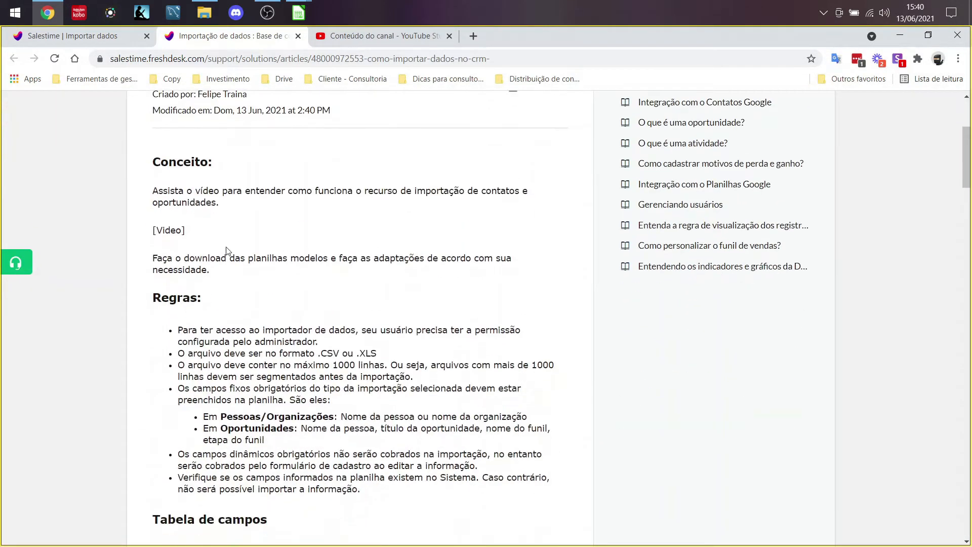
scroll(201, 282, down, 4)
scroll(201, 281, down, 15)
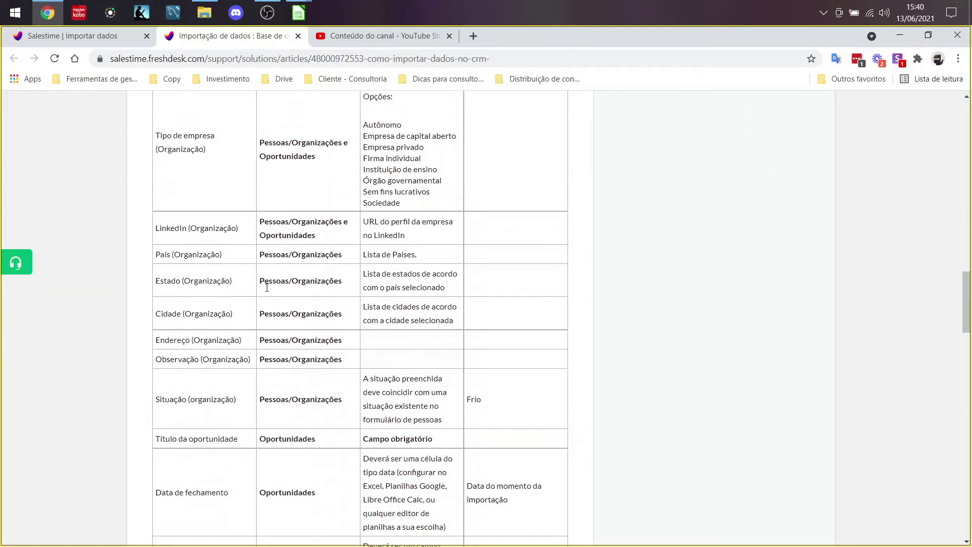
scroll(270, 287, down, 16)
scroll(271, 287, down, 18)
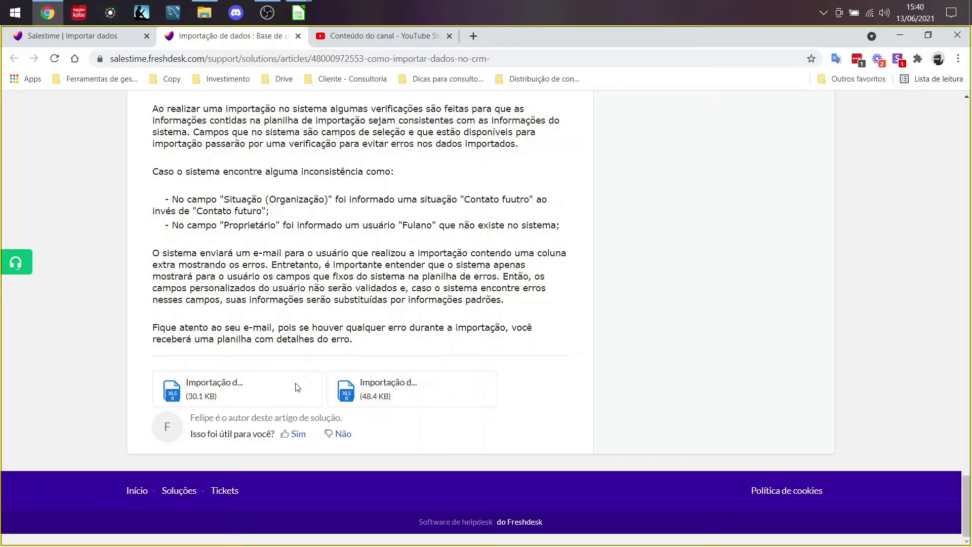
- Switch to LibreOffice Calc and view Importação de contatos.xlsx from its first organization columns
click(298, 13)
click(231, 76)
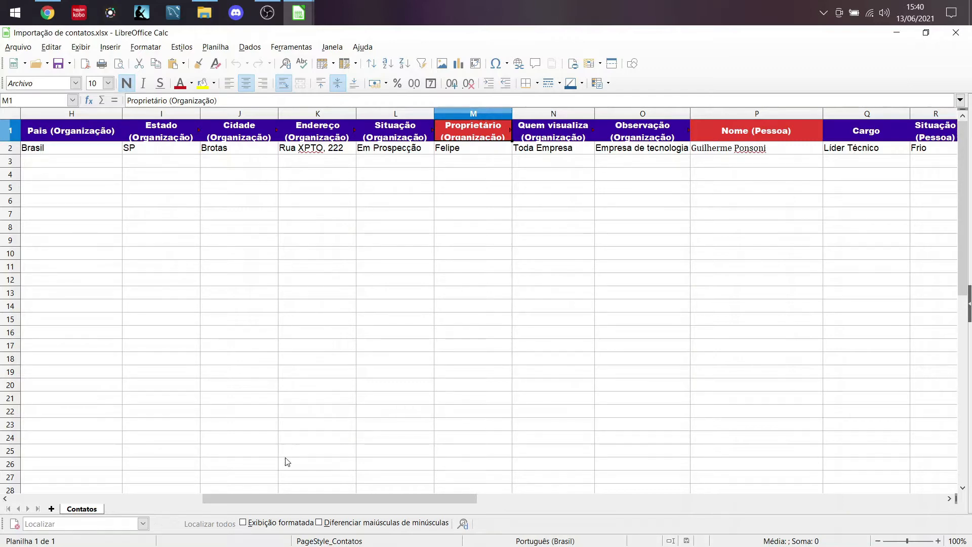
drag(285, 498, 86, 500)
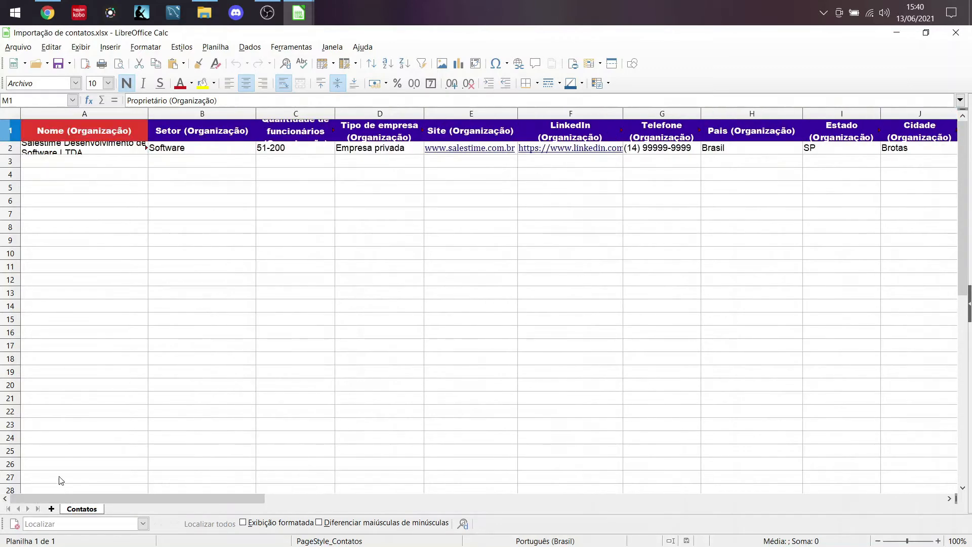
click(195, 305)
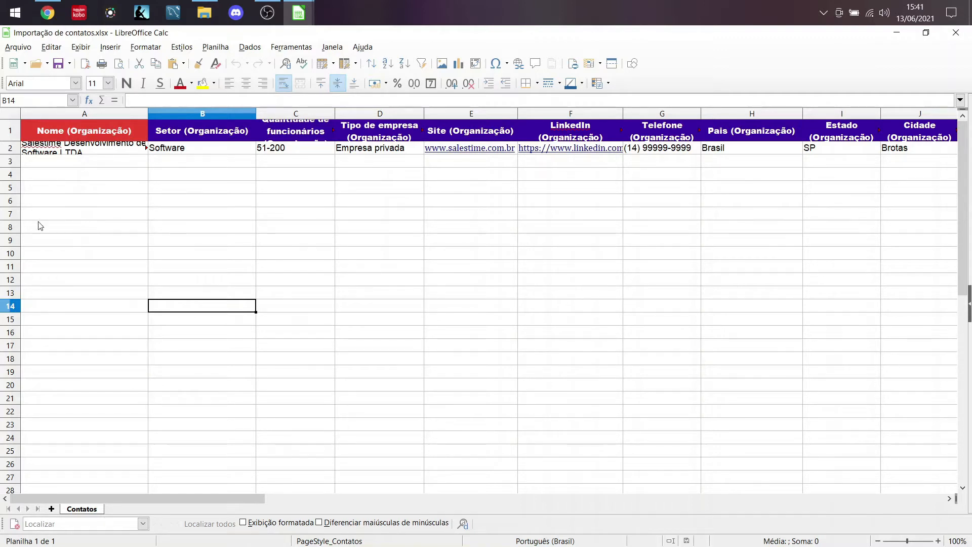
click(101, 218)
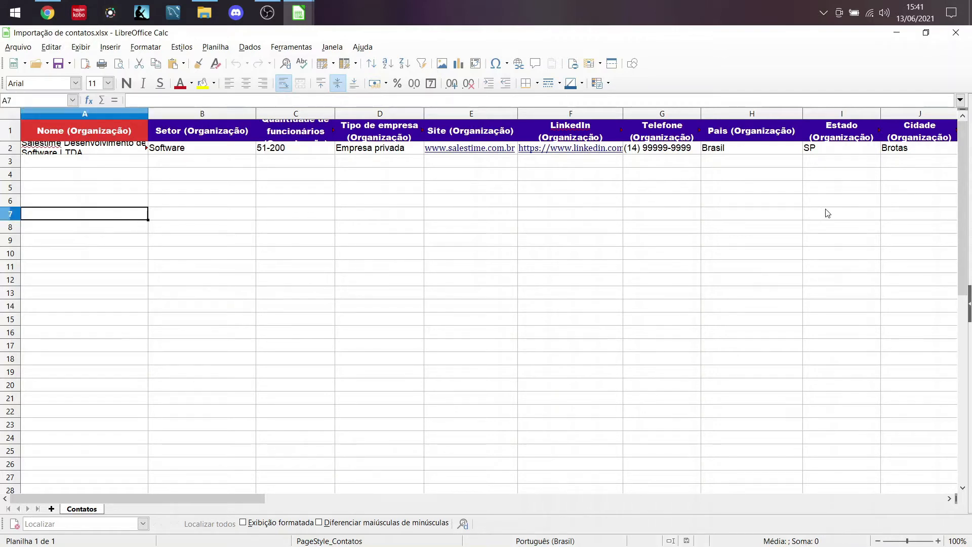
click(338, 303)
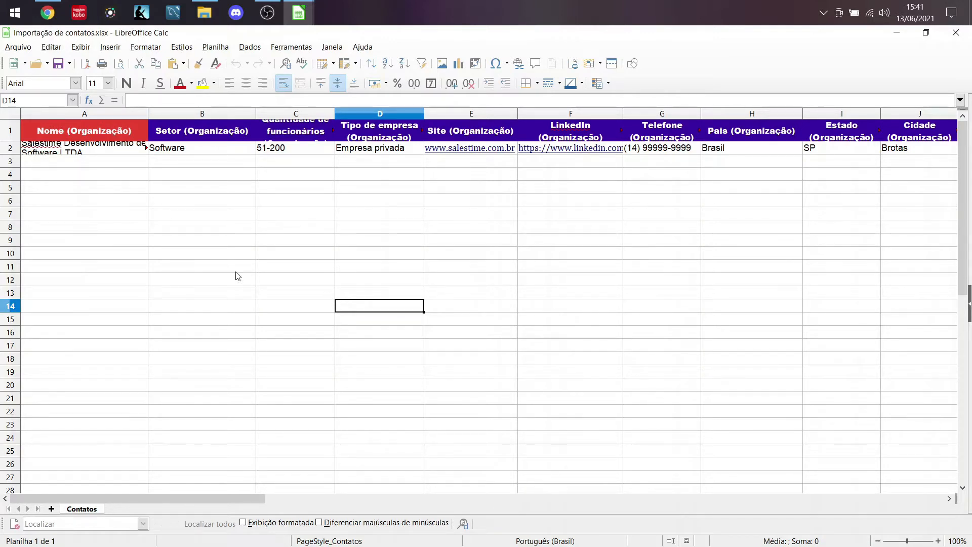
- Examine the header row of the contacts spreadsheet across all organization and person columns, and return to the first column
click(131, 131)
key(Right)
key(Right)
key(Right)
key(Right)
key(Right)
key(Right)
key(Right)
key(Right)
key(Right)
key(Right)
key(Right)
key(Right)
key(Right)
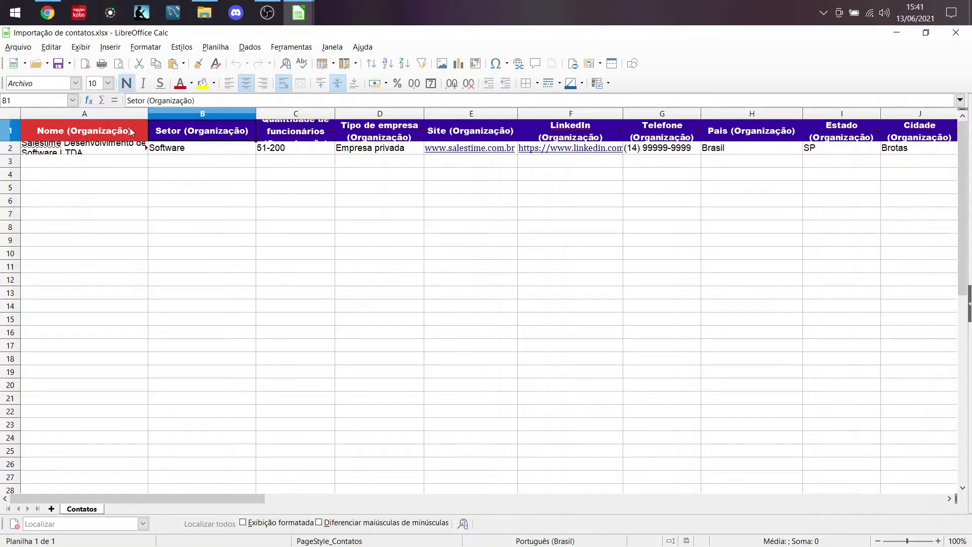
key(Right)
key(Right)
key(Right)
key(Right)
key(Right)
key(Right)
key(Right)
key(Right)
key(Right)
key(Right)
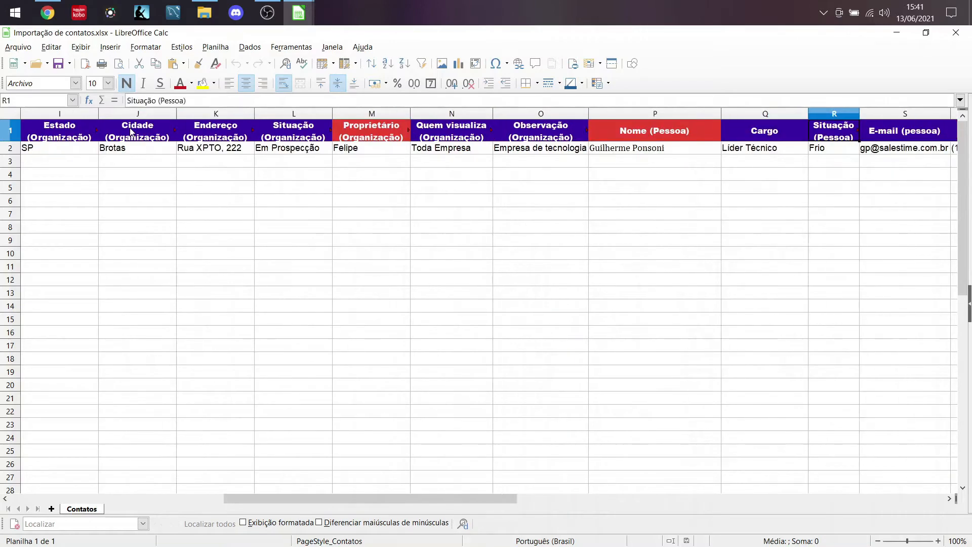
key(Left)
key(Left)
key(Left)
key(Left)
key(Left)
key(Left)
key(Left)
key(Left)
key(Left)
key(Left)
key(Left)
key(Left)
key(Left)
key(Left)
key(Left)
key(Left)
key(Left)
key(Left)
key(Left)
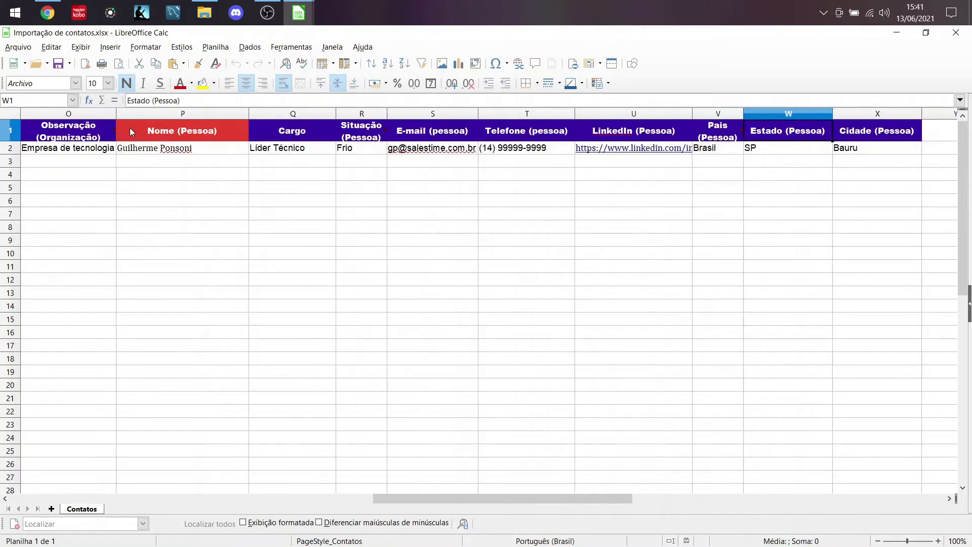
key(Left)
key(Left)
key(Left)
key(Left)
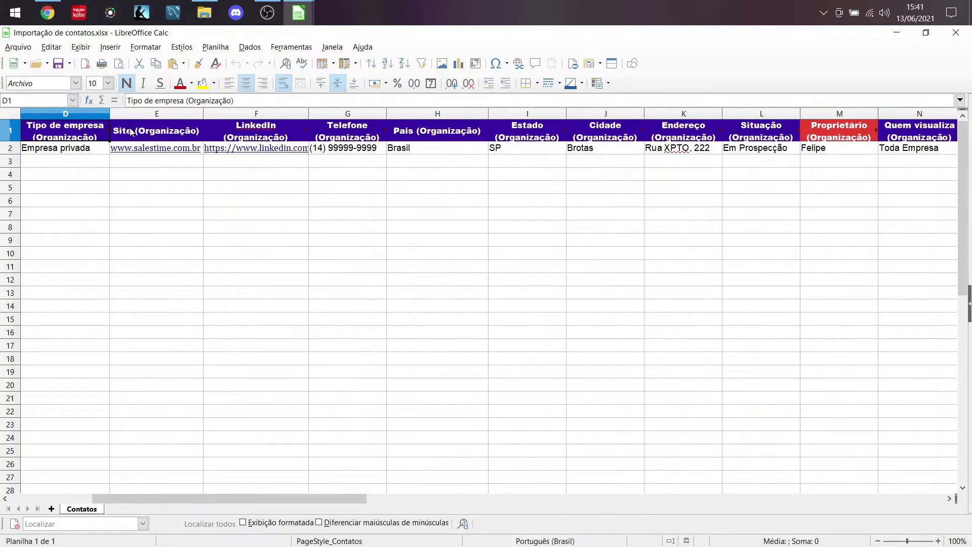
key(Right)
key(Right)
key(Right)
key(Right)
key(Right)
key(Right)
key(Right)
key(Right)
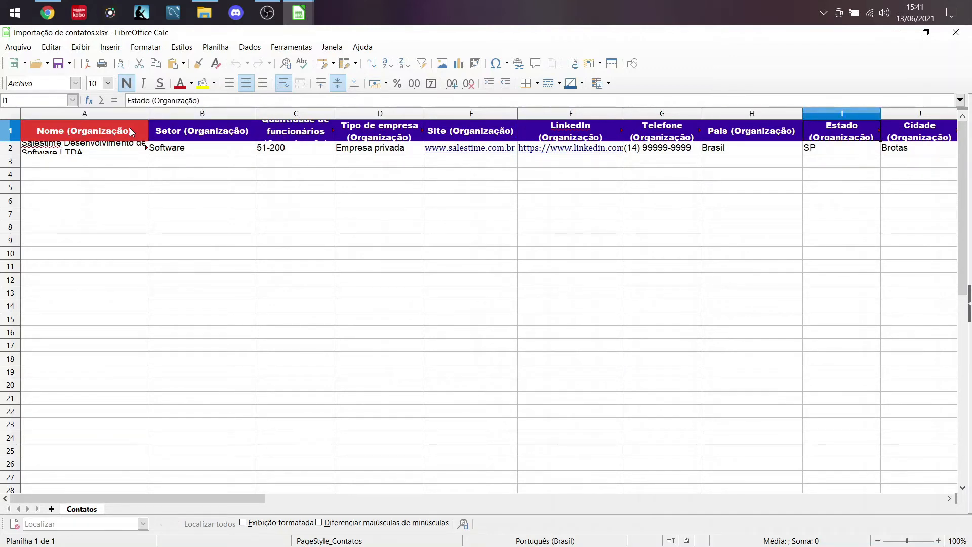
key(Right)
key(Right)
key(Right)
key(Right)
key(Right)
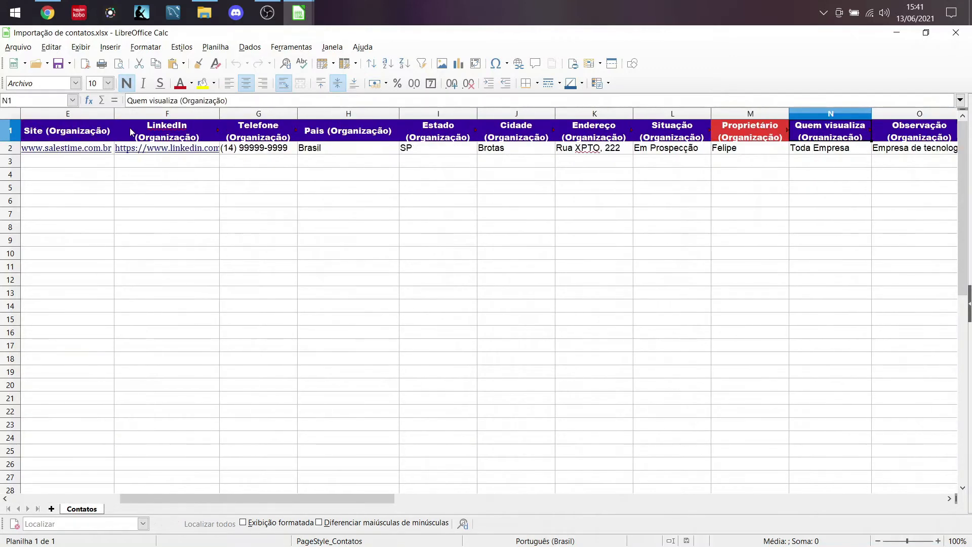
drag(170, 501, 81, 501)
- Switch to Importação de oportunidades.xlsx and examine its Nome (Pessoa) and Título da oportunidade headers
mouse_move(299, 14)
click(360, 62)
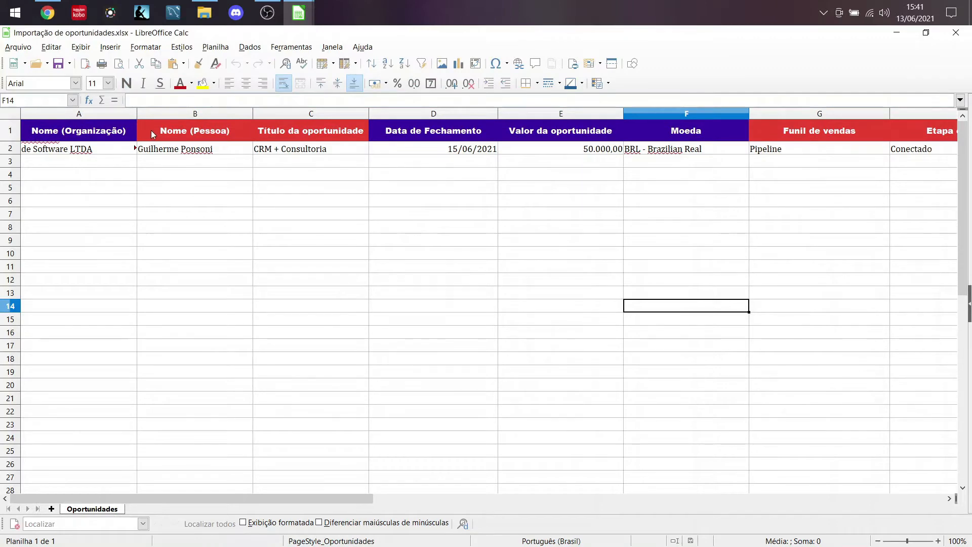
click(227, 131)
click(286, 139)
drag(260, 498, 246, 464)
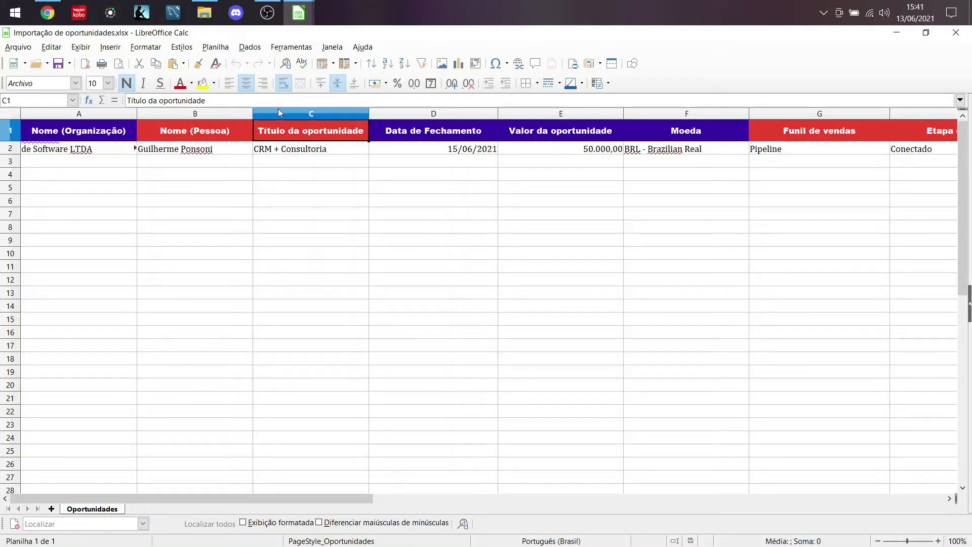
- Return to Importação de contatos.xlsx and inspect the Proprietário (Organização) header and its sample value in row 2
mouse_move(287, 12)
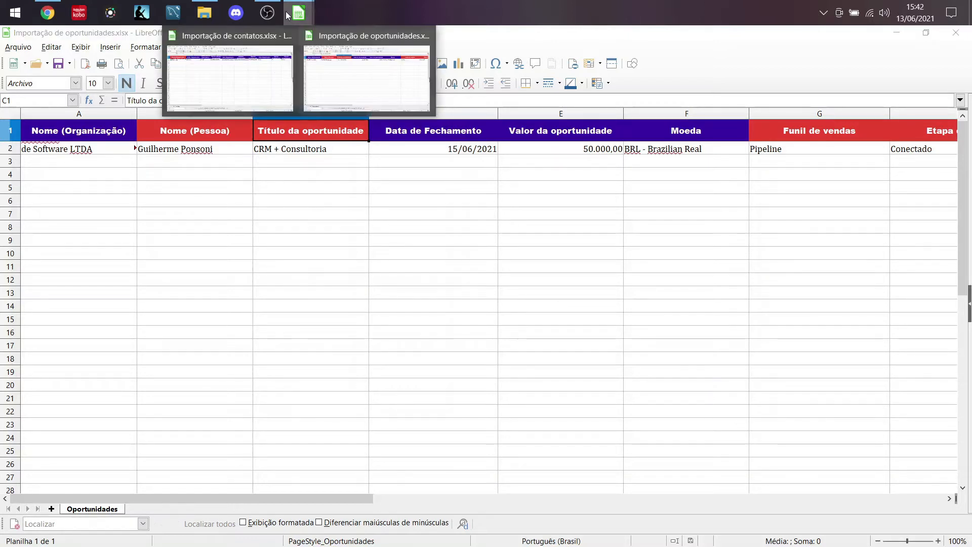
click(263, 64)
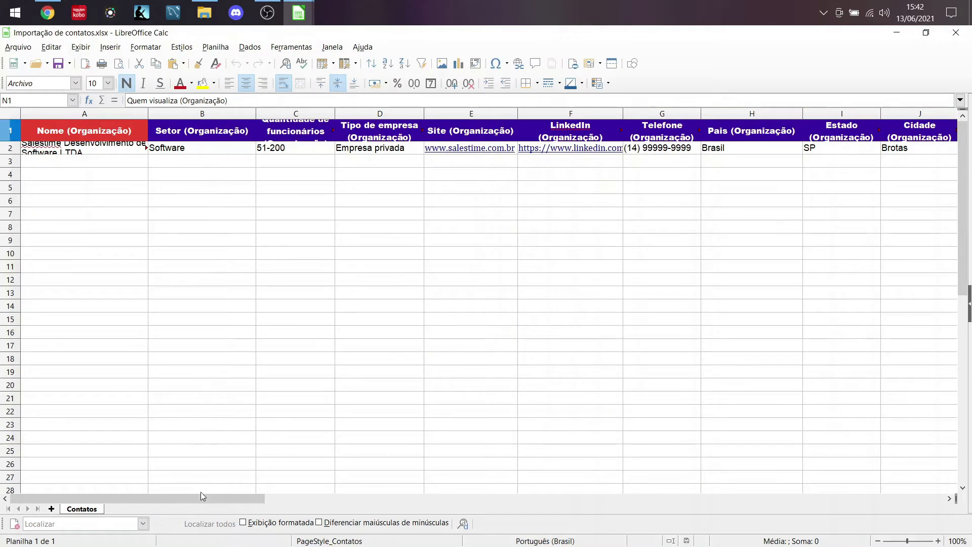
drag(197, 500, 387, 498)
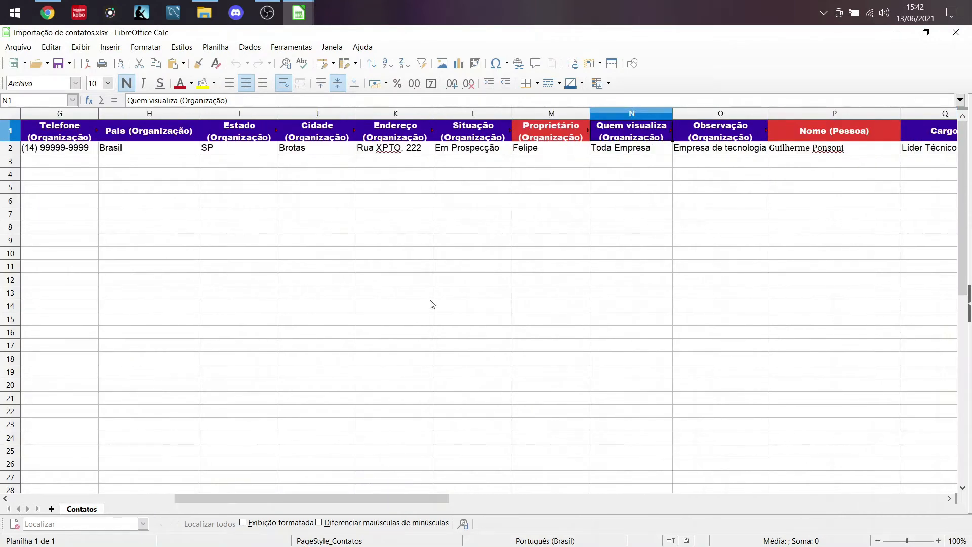
click(561, 129)
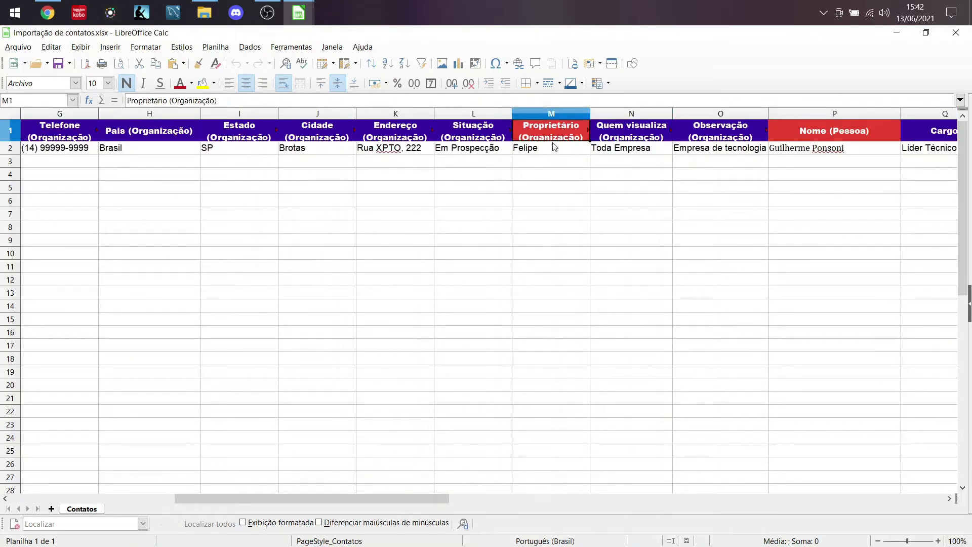
click(553, 149)
- Switch to Salestime in Chrome and open the Organizações list of the contacts
mouse_move(50, 20)
key(alt+Tab)
key(alt+Tab)
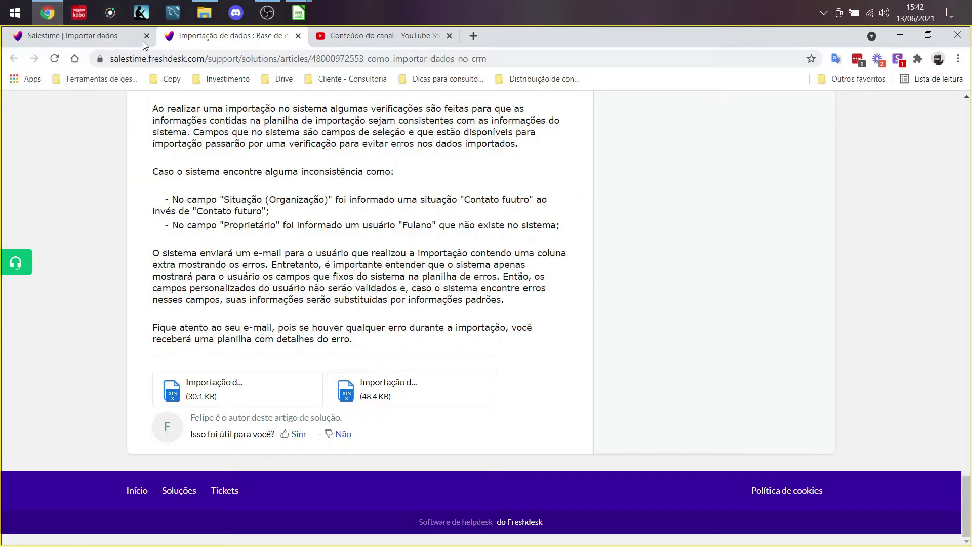
click(120, 43)
click(193, 106)
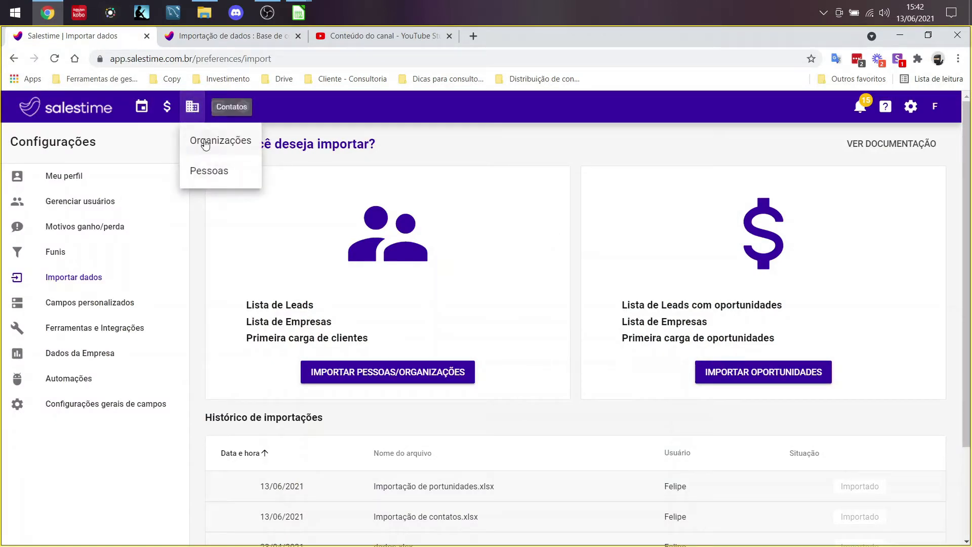
click(216, 158)
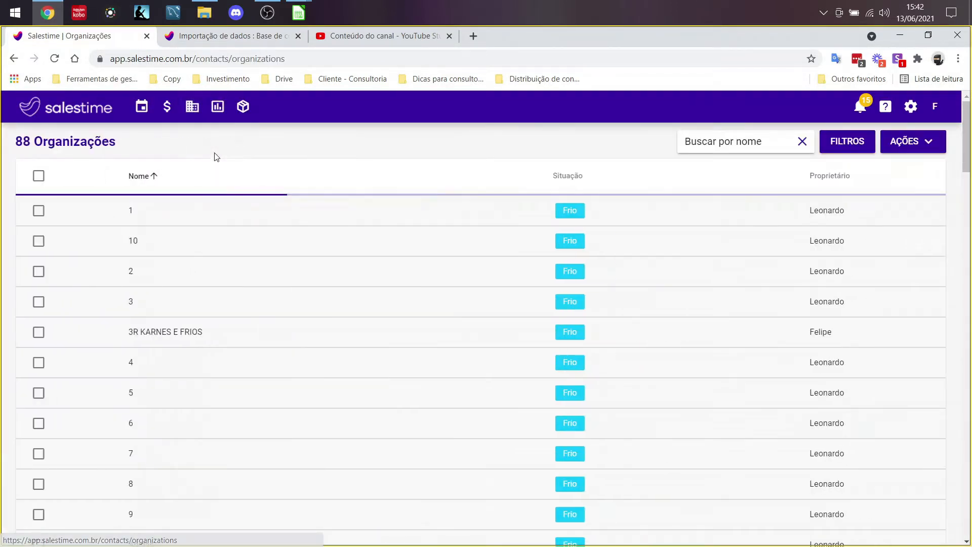
- Open the form for creating an organization, view the available Proprietário options, and close the form without saving
click(912, 106)
click(911, 142)
click(905, 174)
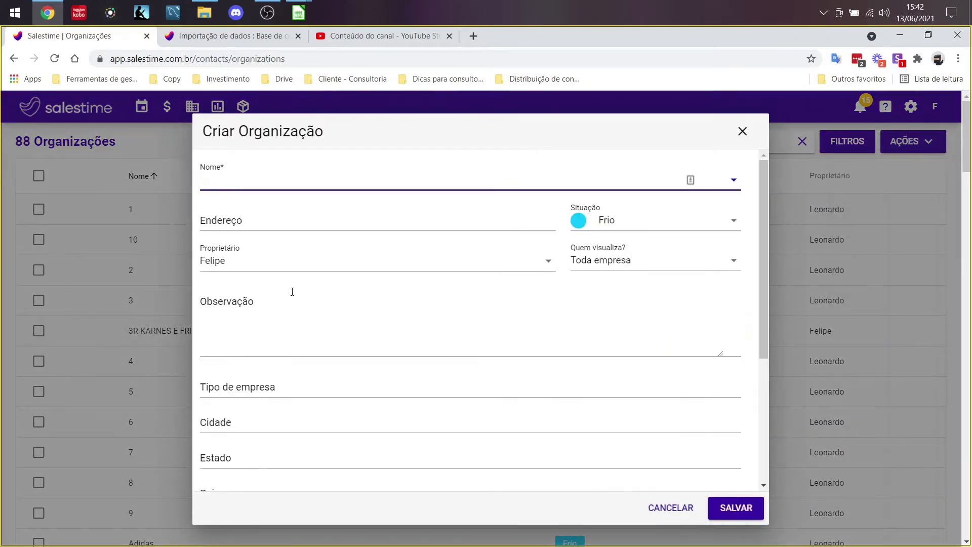
click(239, 268)
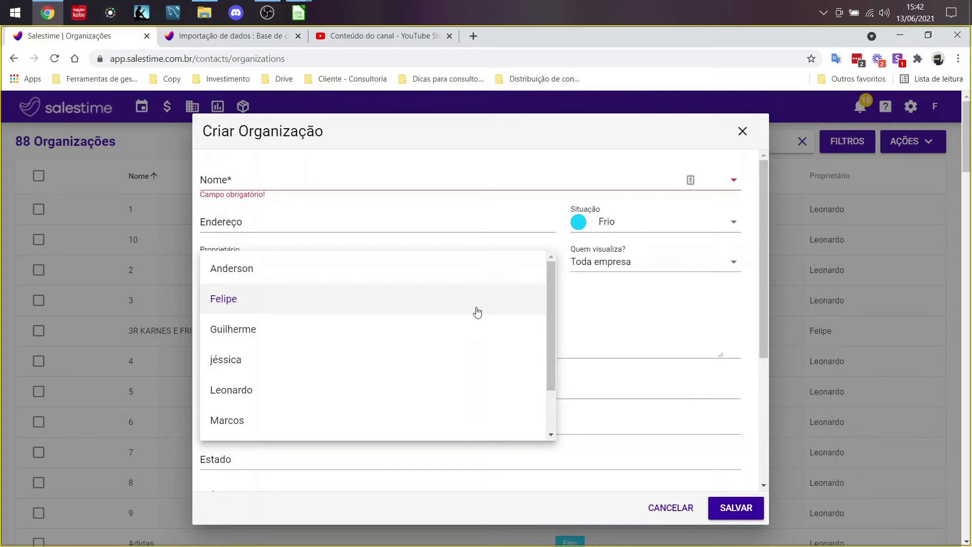
click(742, 131)
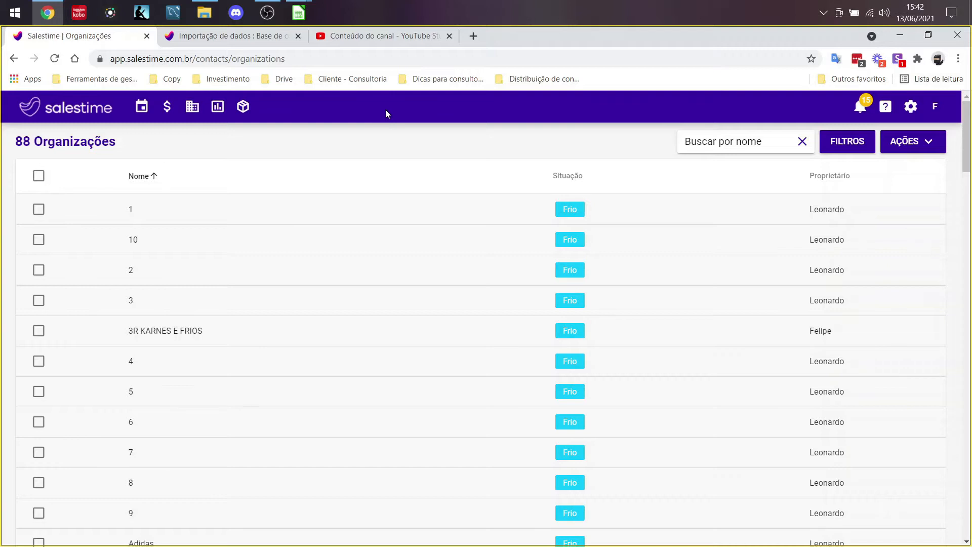
- Return to the Importar Dados page of Salestime
click(912, 106)
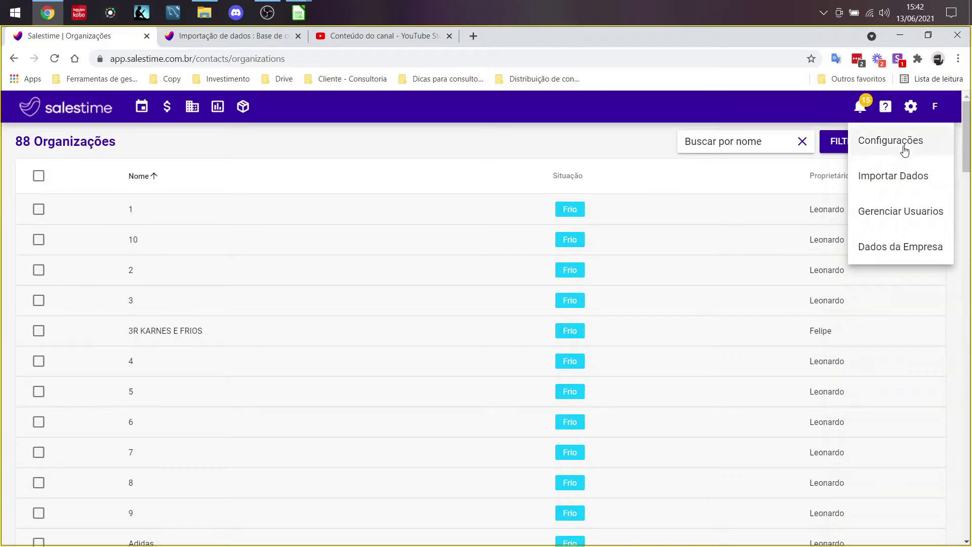
click(905, 177)
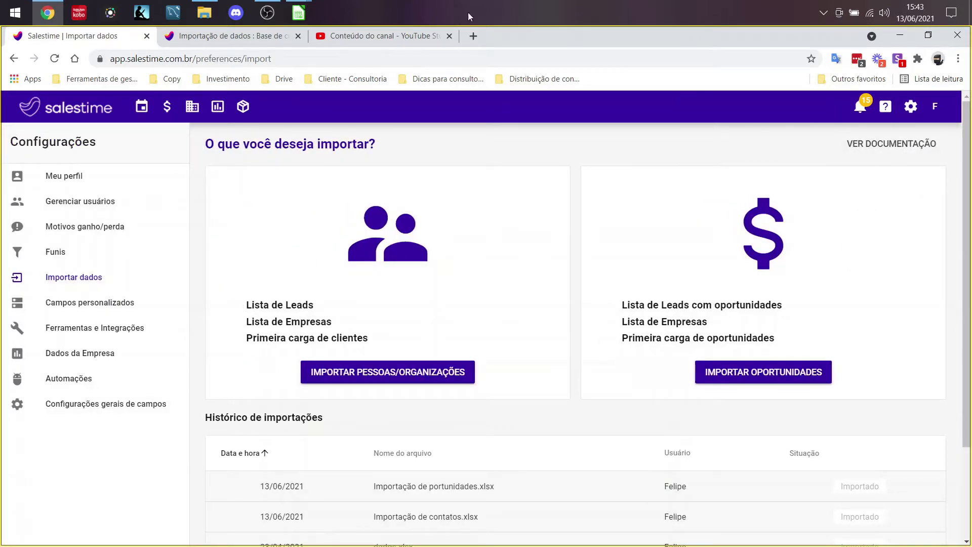
- Switch to Importação de contatos.xlsx in LibreOffice Calc, inspect the Nome (Pessoa) sample value, and return to the first organization columns
click(298, 12)
click(264, 91)
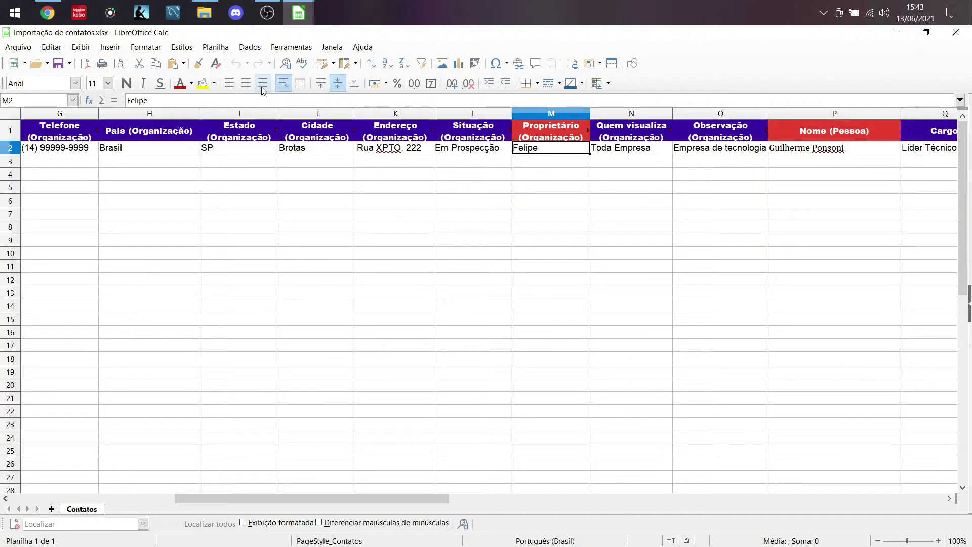
click(803, 148)
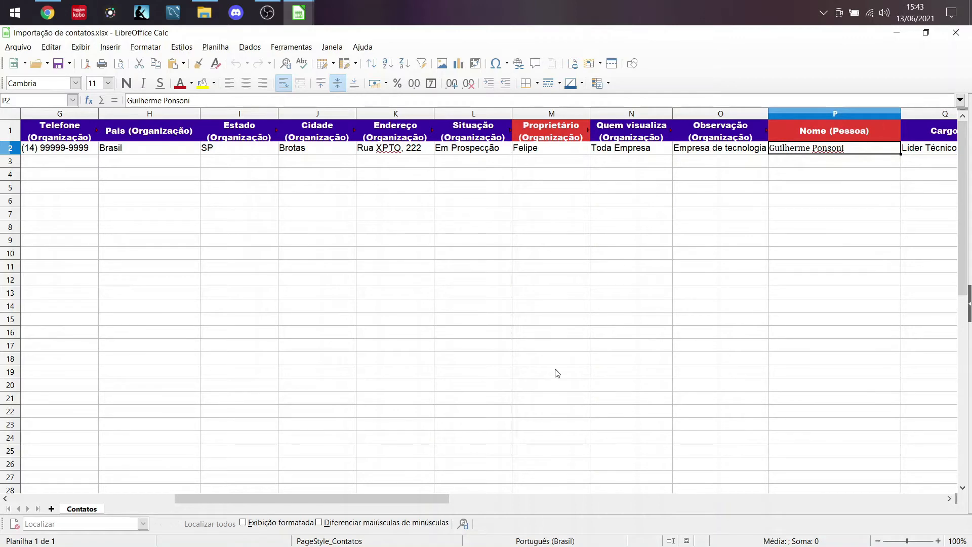
drag(424, 499, 239, 490)
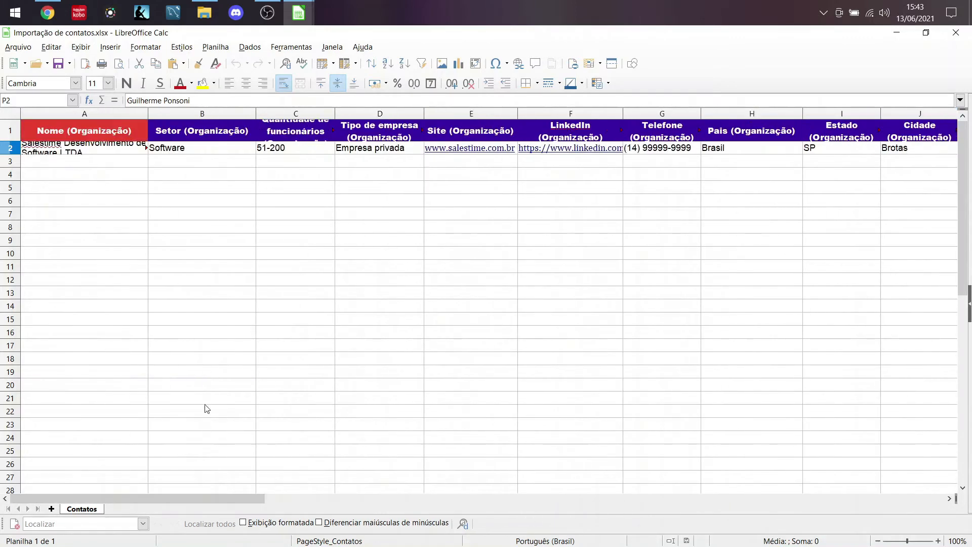
- Inspect the sample values for Setor, Quantidade de funcionários and Tipo de empresa, and bring the Proprietário and Pessoa columns into view
click(167, 148)
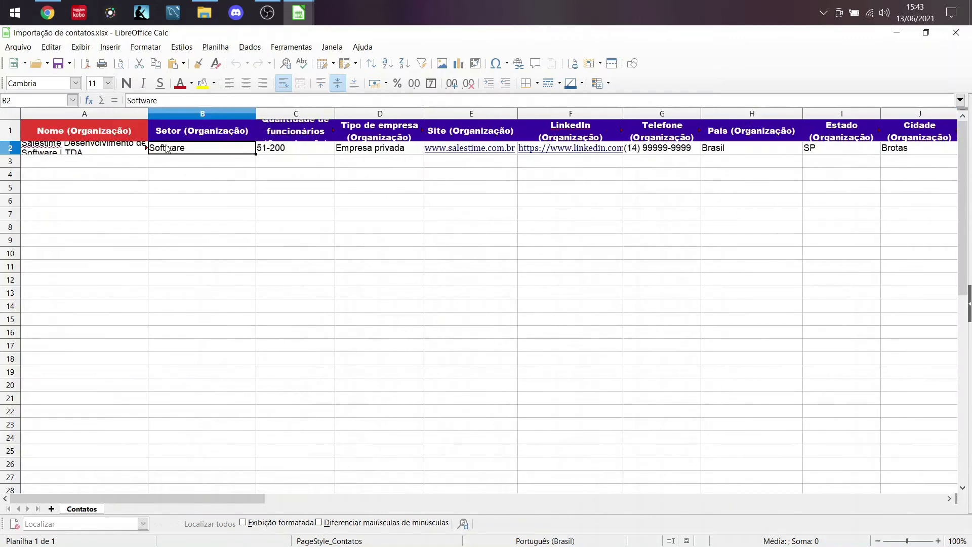
click(302, 151)
click(393, 152)
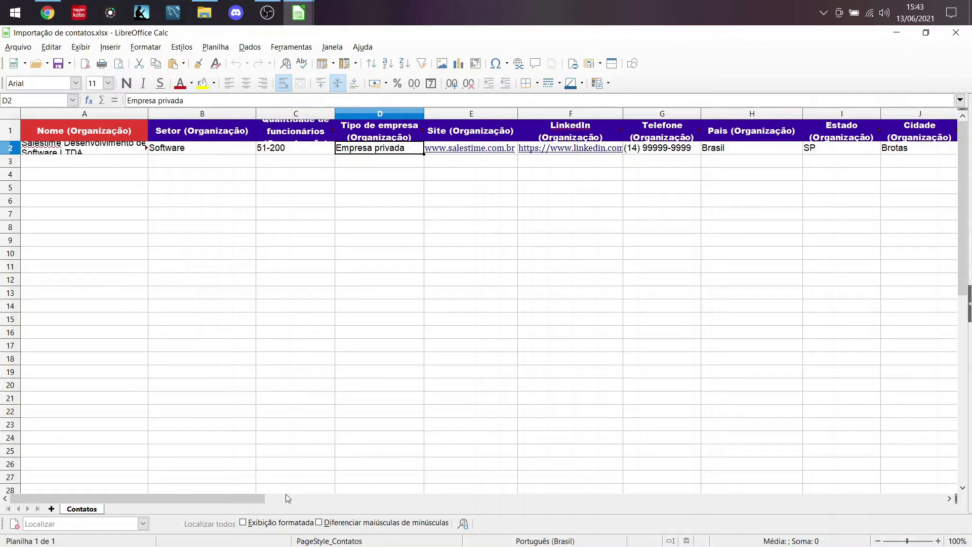
drag(212, 500, 487, 481)
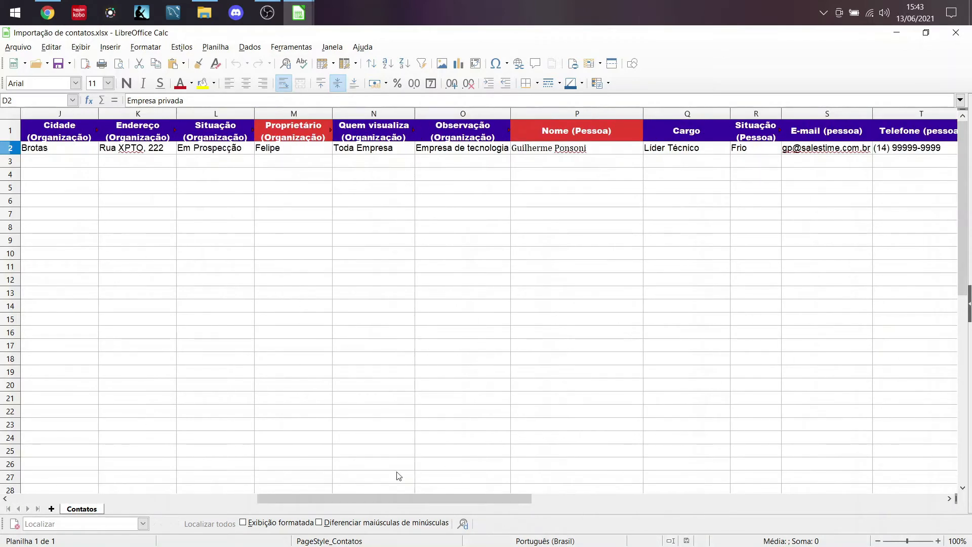
- Switch to Salestime in Chrome, start a people/organizations import, and read the file extension requirement
click(47, 12)
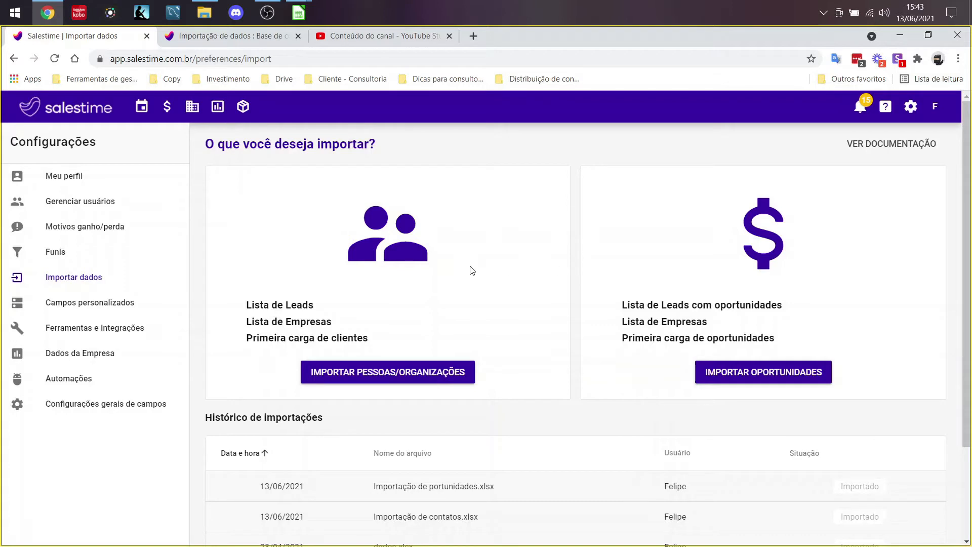
click(193, 107)
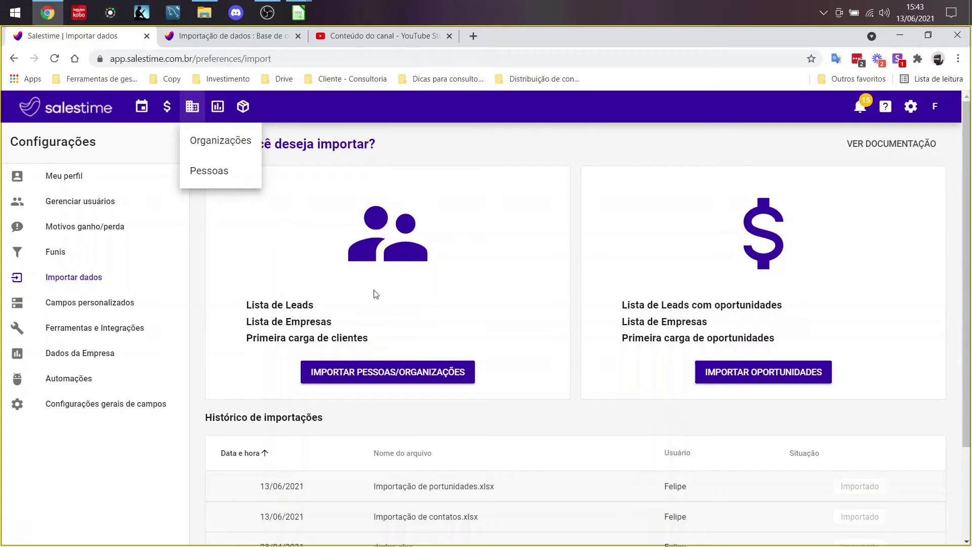
click(441, 374)
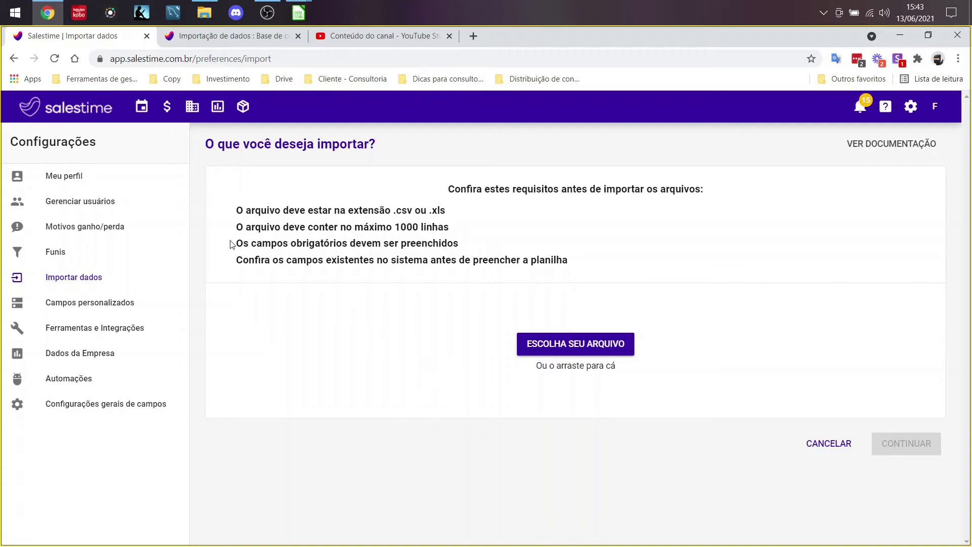
drag(235, 210, 482, 217)
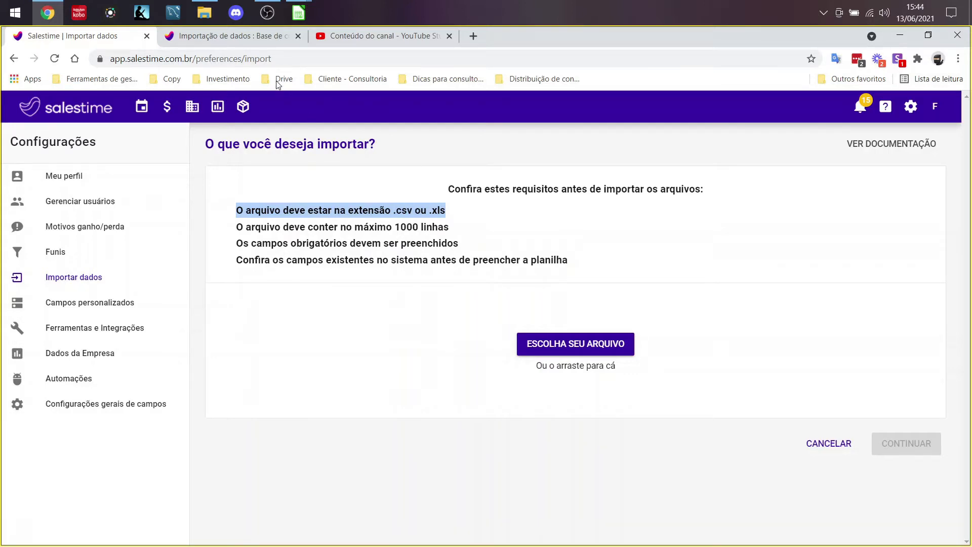
- Look over the help article on importing data into the CRM and switch to Importação de contatos.xlsx in LibreOffice Calc
click(250, 37)
scroll(337, 272, up, 20)
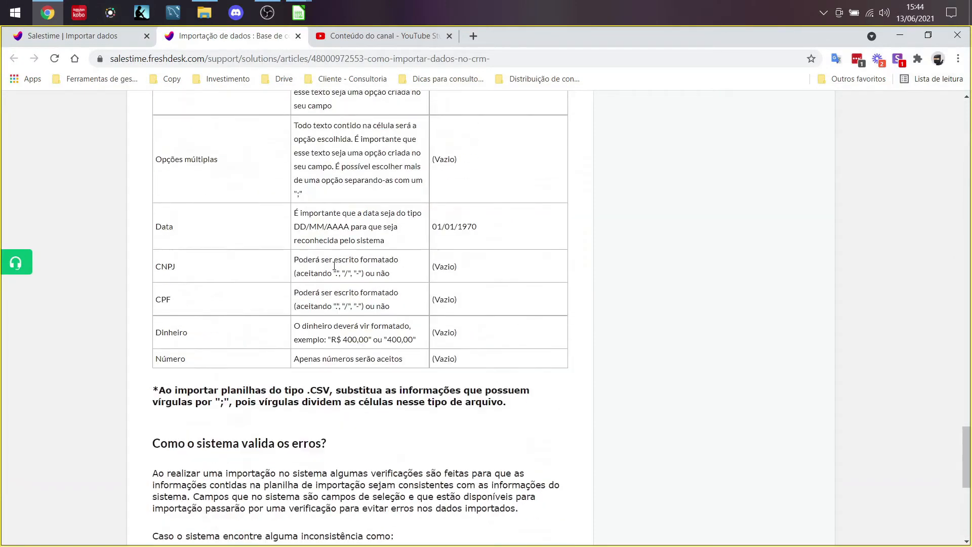
scroll(281, 201, up, 15)
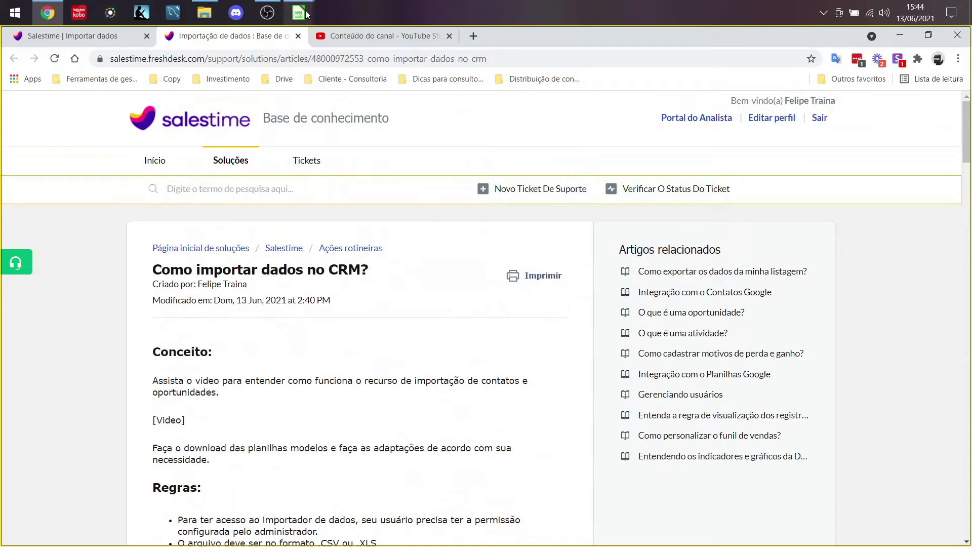
mouse_move(299, 20)
click(221, 92)
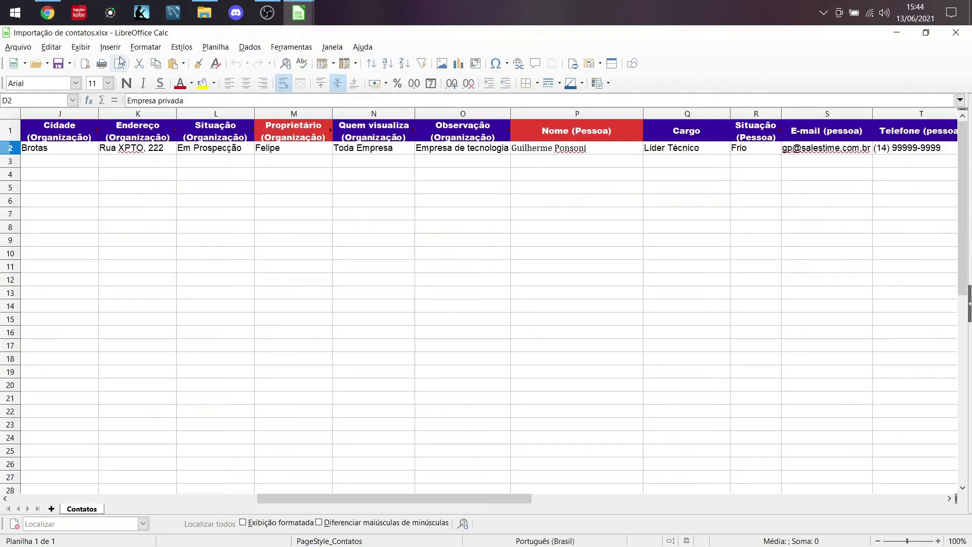
click(160, 163)
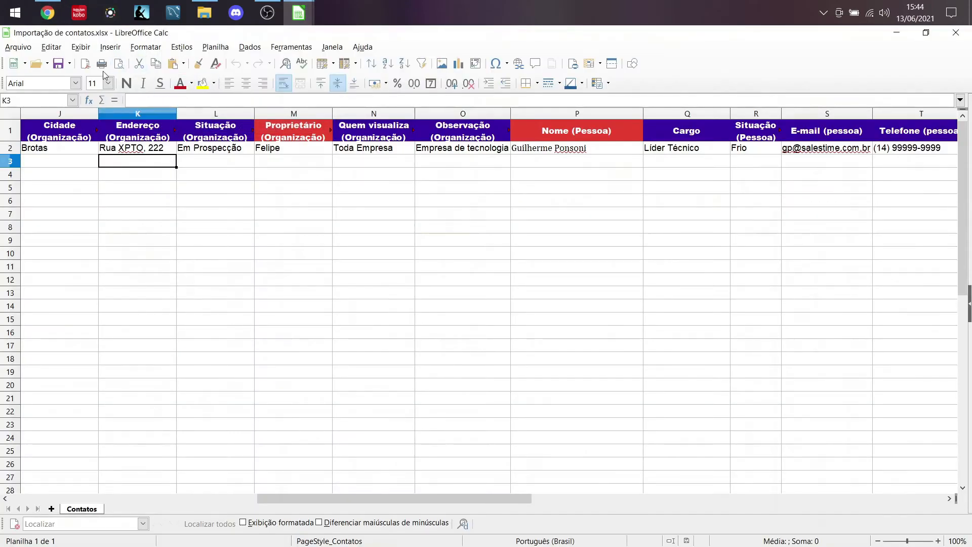
- Return to the Salestime import page in Chrome and review the file extension and maximum row requirements
click(48, 12)
click(123, 37)
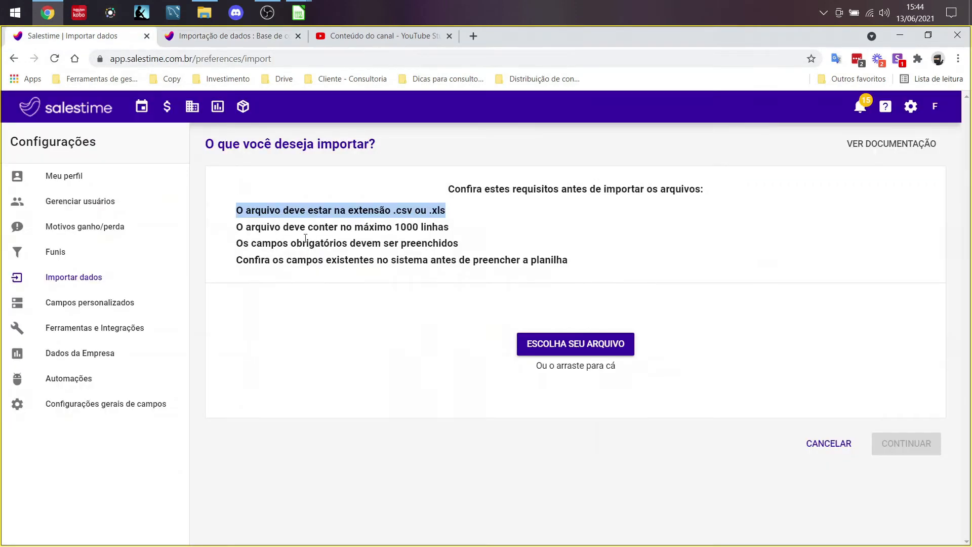
click(286, 211)
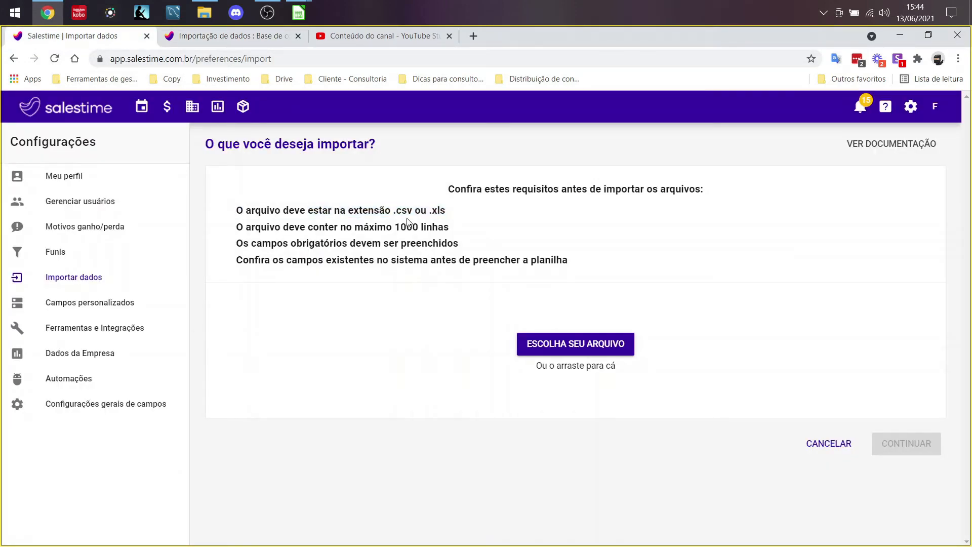
drag(237, 207, 413, 228)
click(368, 248)
- Choose Importação de contatos from the Downloads folder as the file to import
click(606, 345)
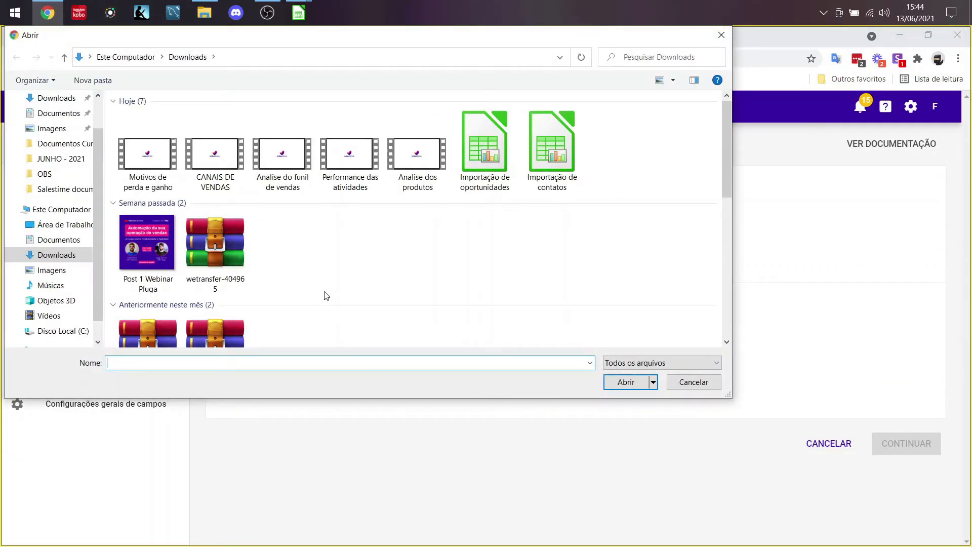
click(553, 150)
click(624, 383)
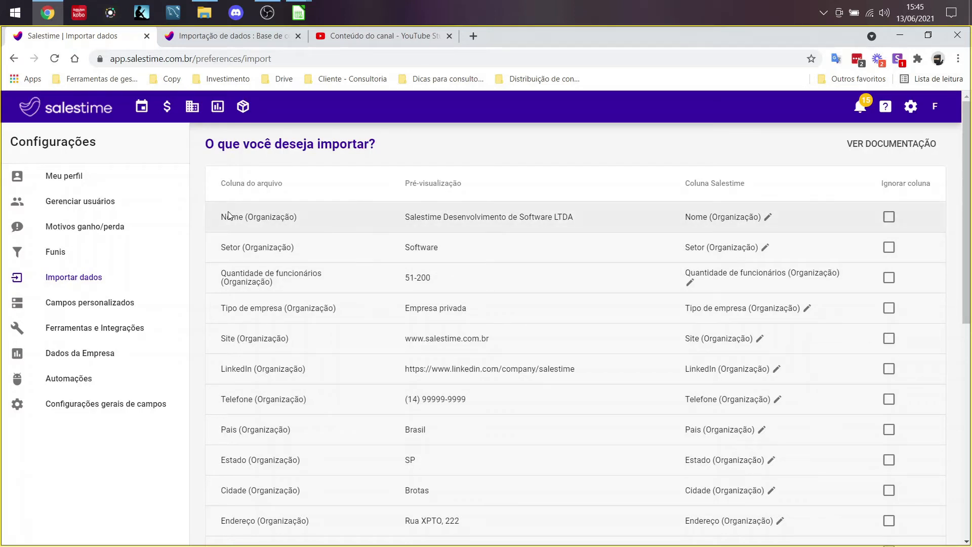
- Compare the Nome (Organização) file column with its header and sample value in Importação de contatos.xlsx in LibreOffice Calc
mouse_move(221, 217)
mouse_down()
mouse_move(314, 219)
mouse_move(217, 216)
mouse_up()
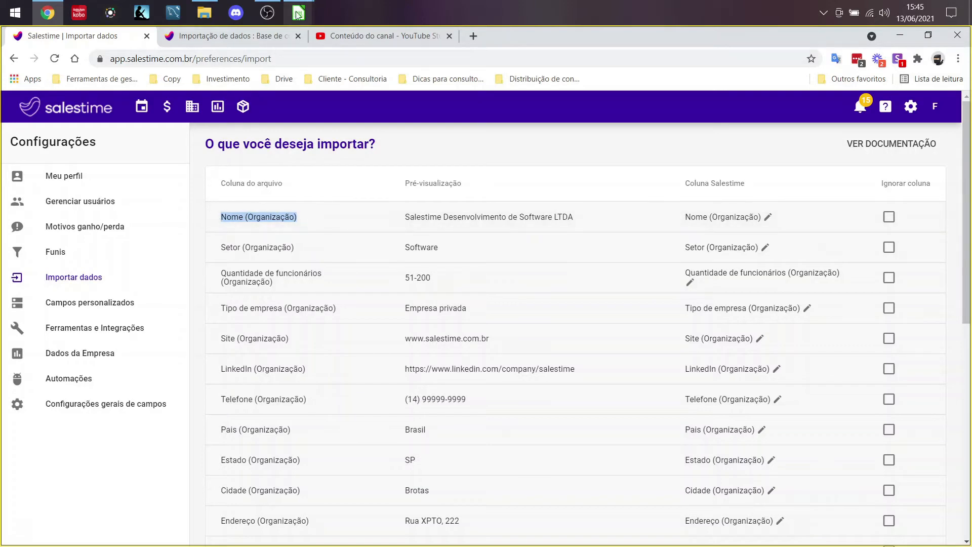
mouse_move(299, 13)
click(250, 60)
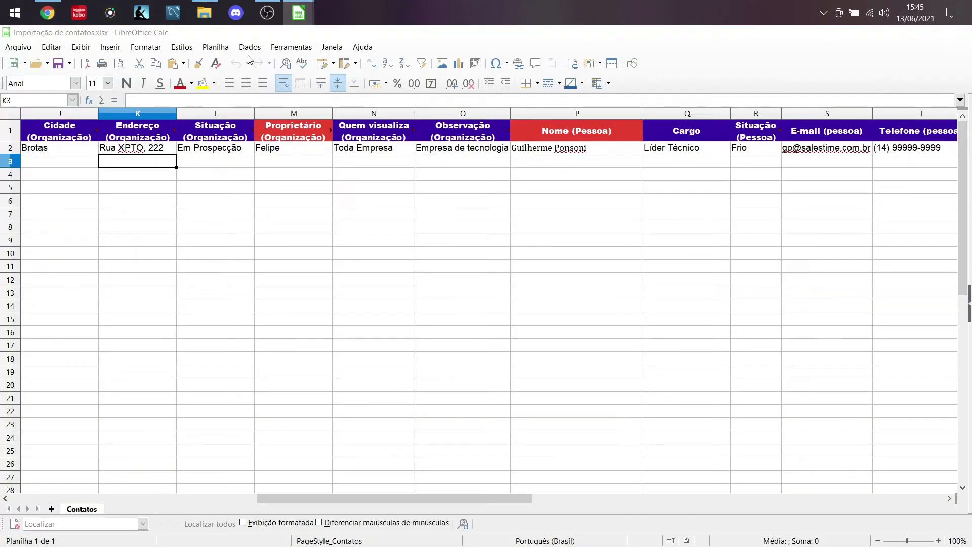
click(216, 116)
key(Left)
key(ctrl+Home)
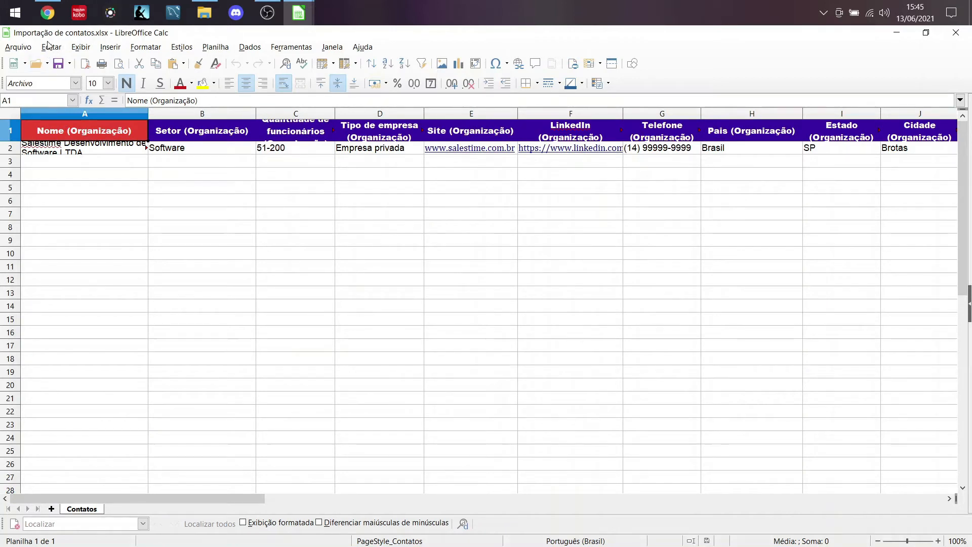
click(83, 152)
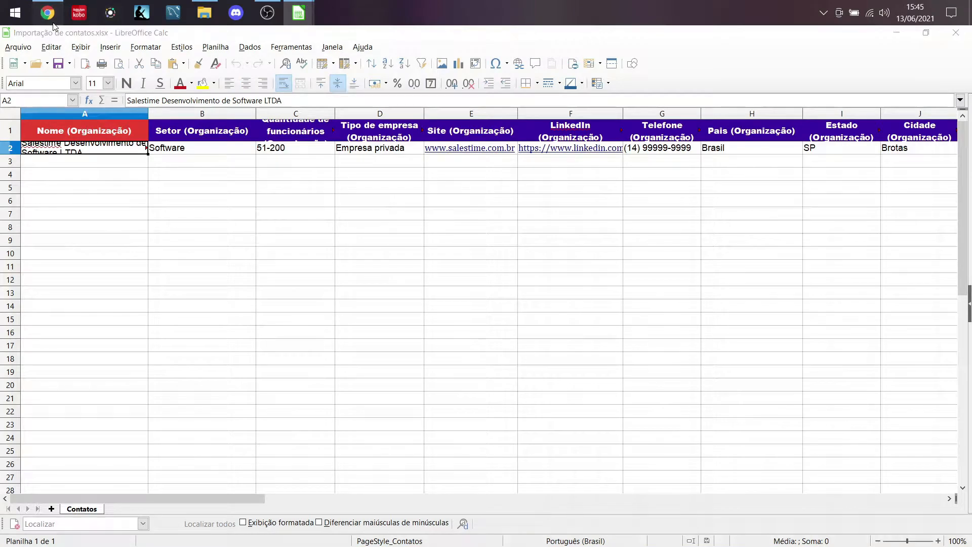
- Return to Salestime in Chrome and review the preview values and Salestime column assigned to each file column
click(48, 12)
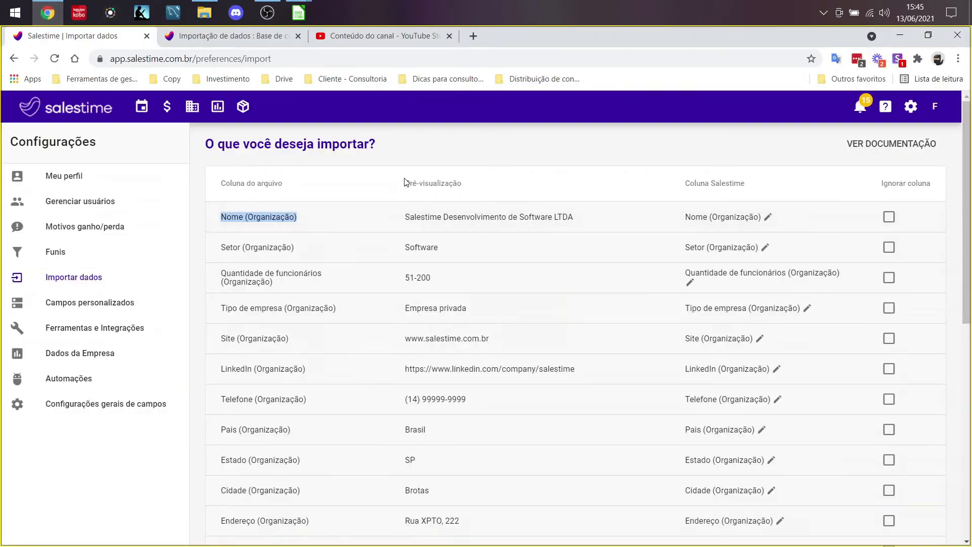
drag(404, 220, 580, 225)
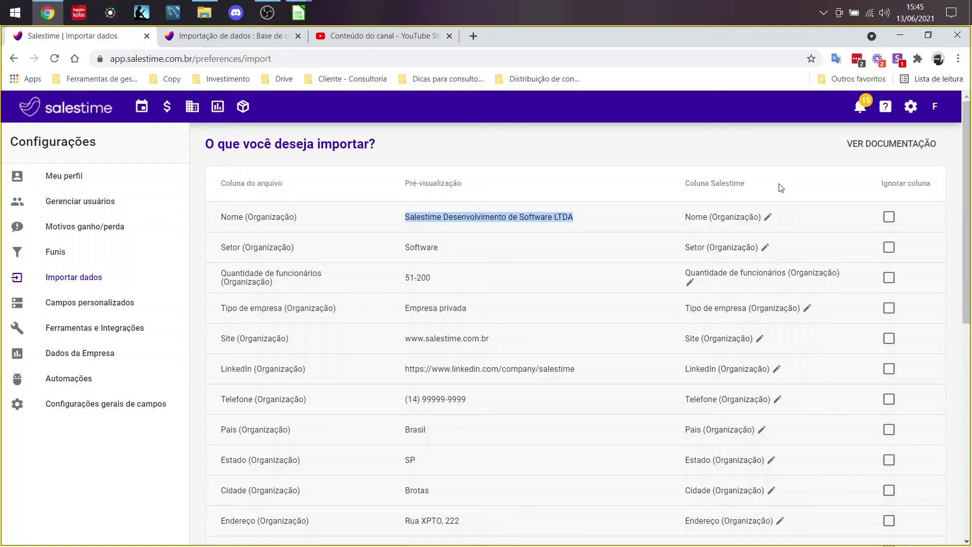
scroll(740, 223, down, 6)
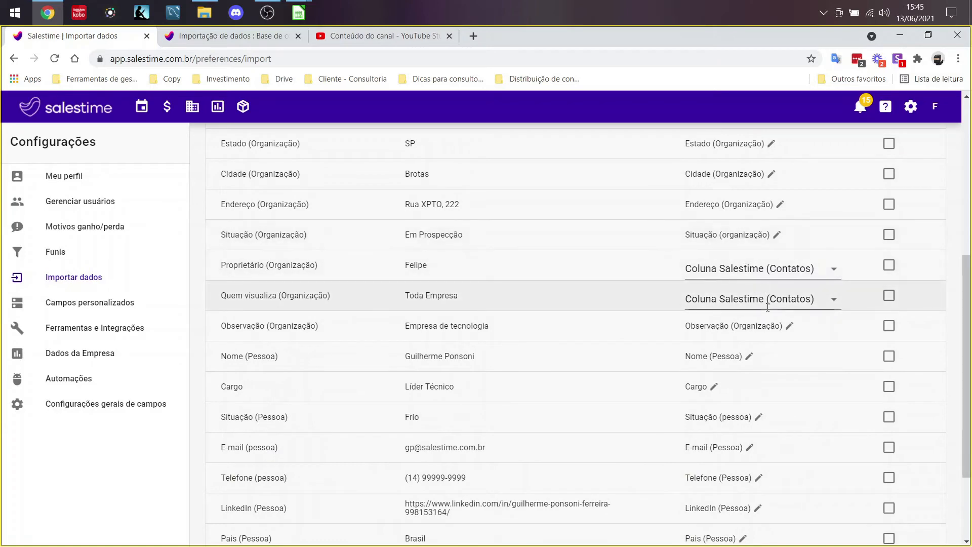
scroll(769, 282, up, 6)
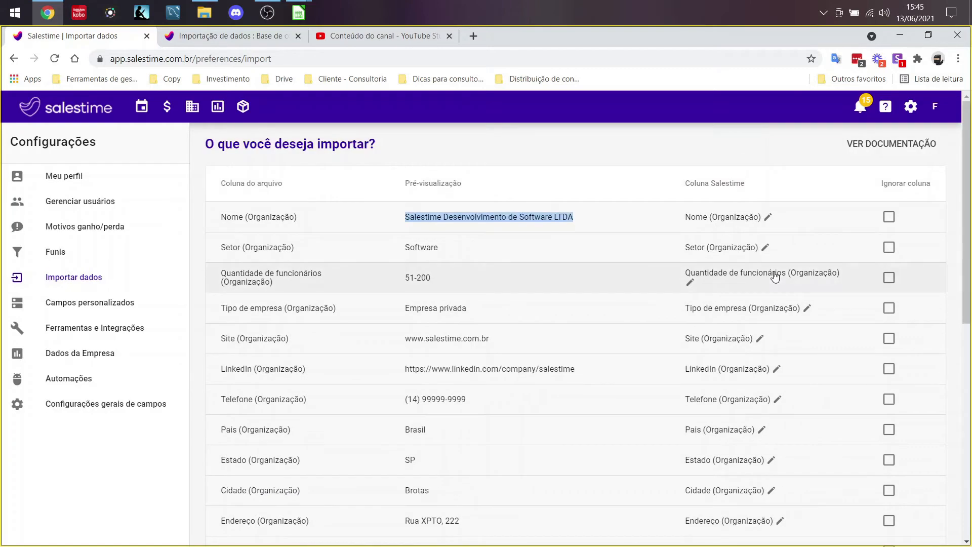
drag(311, 218, 220, 218)
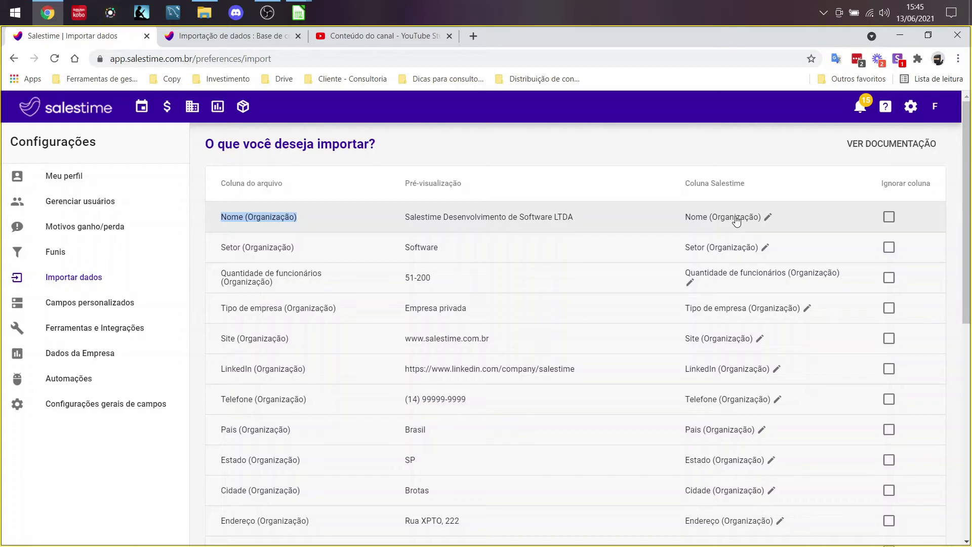
scroll(736, 222, down, 6)
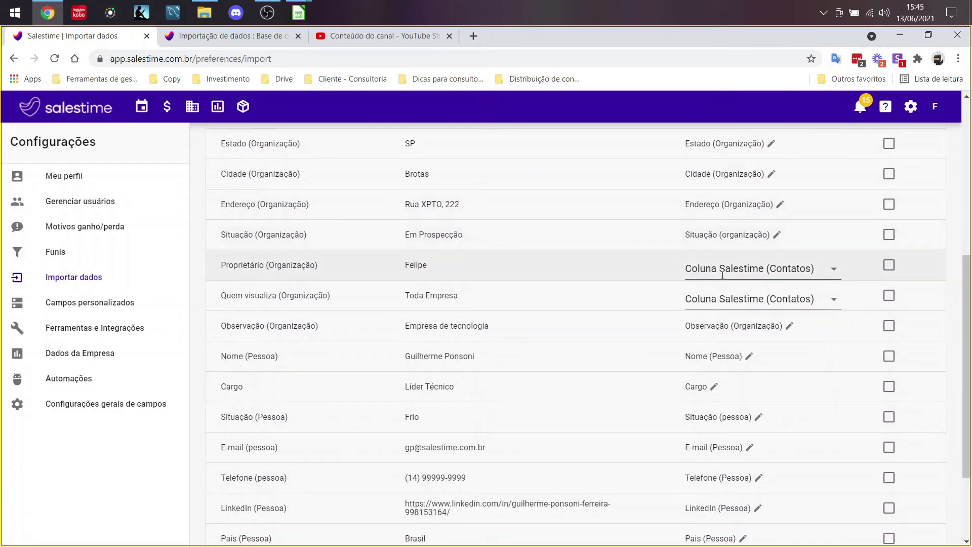
- Map Proprietário (Organização) to the Proprietário column and Quem visualiza (Organização) to Quem Visualiza
drag(318, 265, 223, 267)
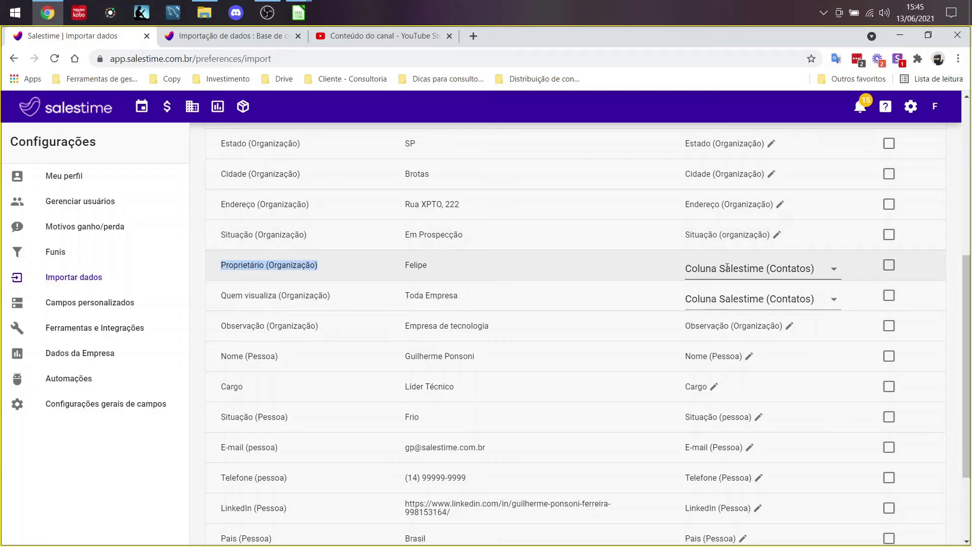
drag(321, 268, 232, 265)
click(802, 272)
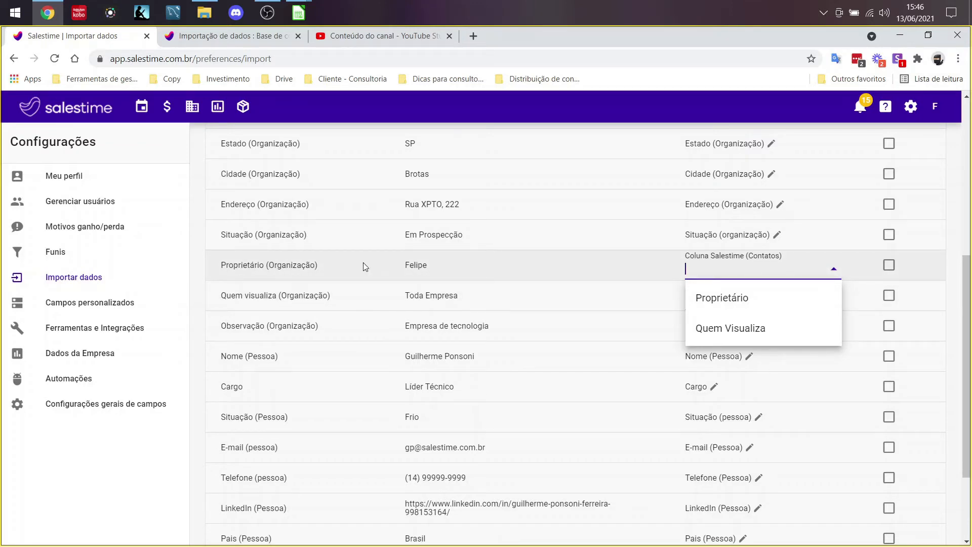
click(737, 303)
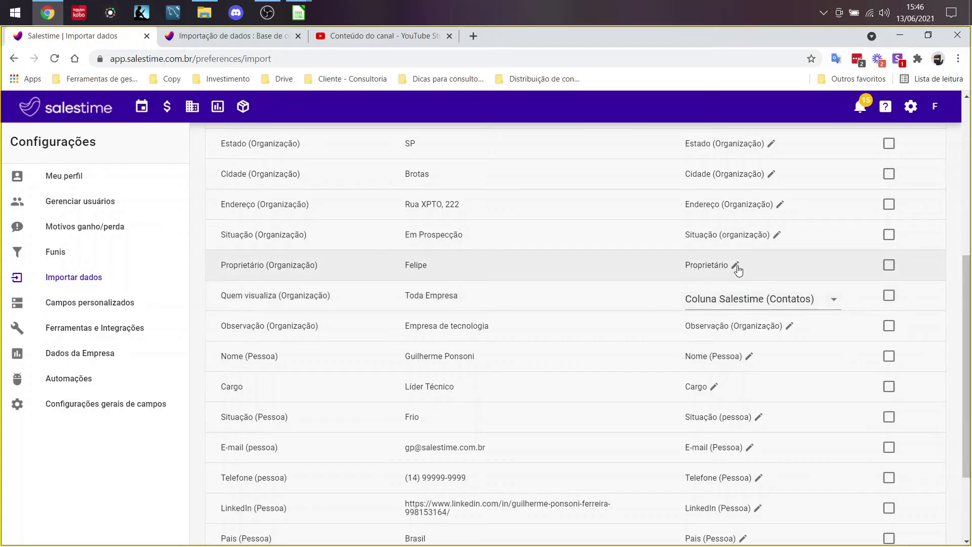
click(706, 297)
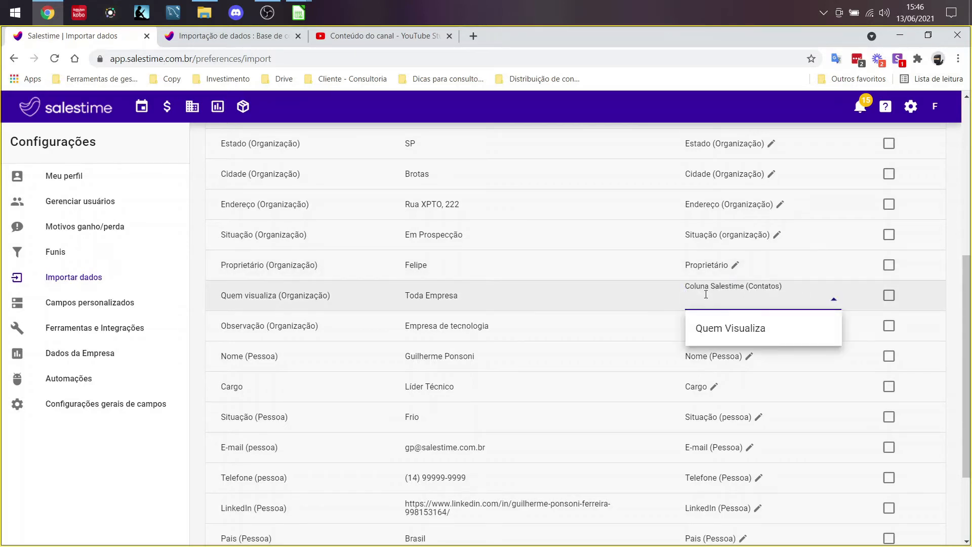
click(715, 328)
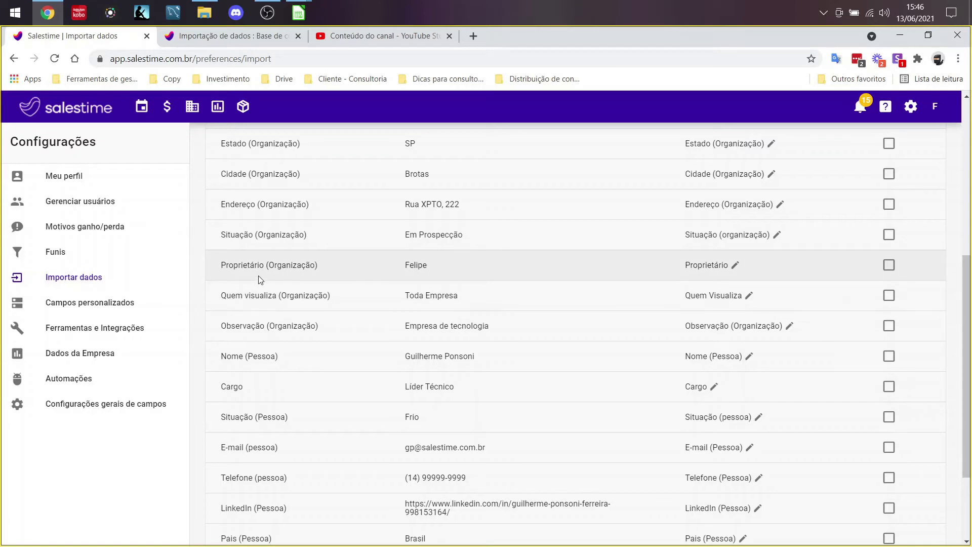
- Mark the LinkedIn (Pessoa) column as ignored, and include it in the import again
scroll(542, 337, down, 3)
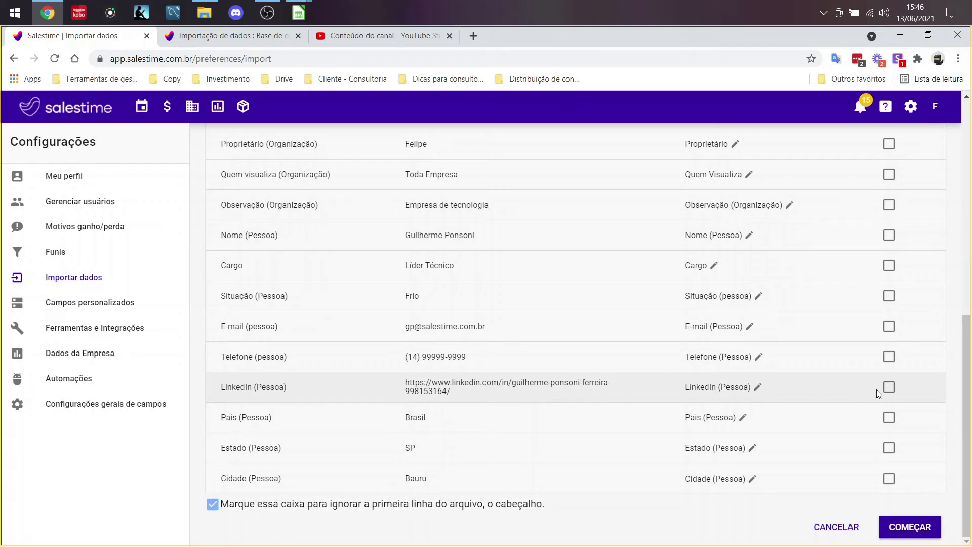
click(889, 388)
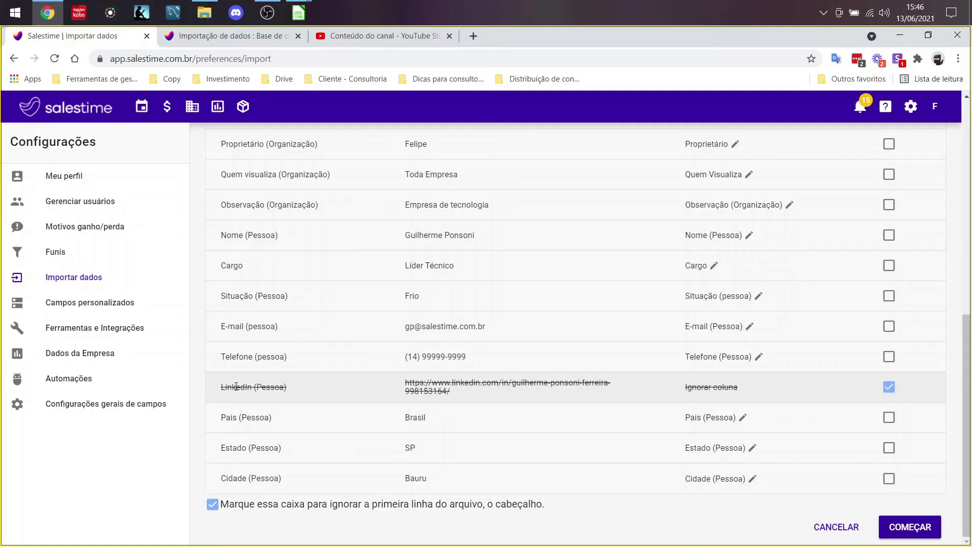
click(889, 388)
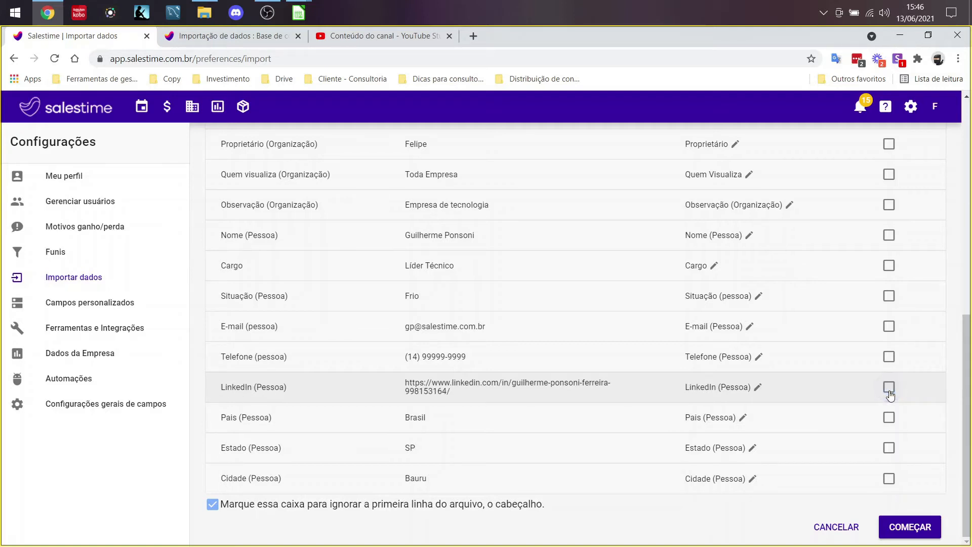
- Review the complete column mapping and start the contacts import with the header row ignored
scroll(701, 393, up, 10)
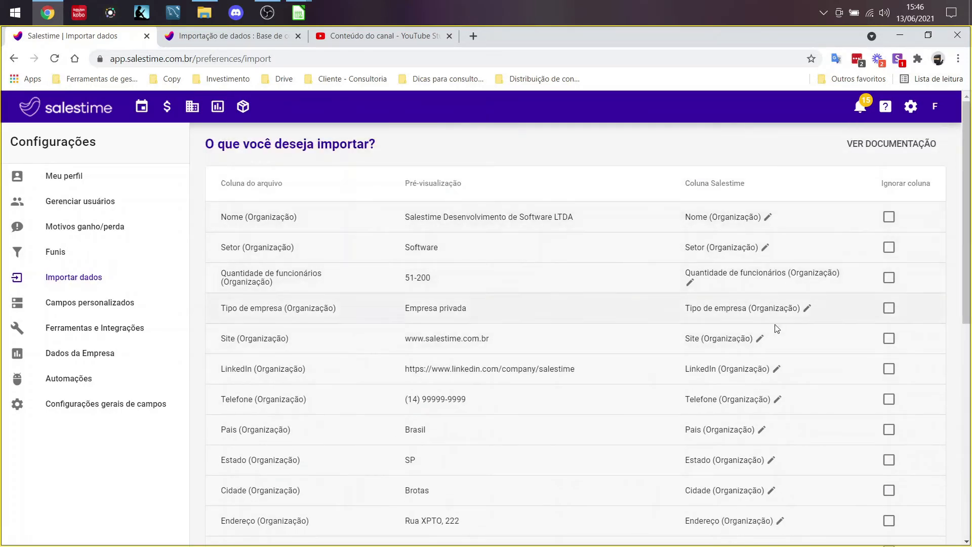
scroll(775, 330, down, 10)
click(911, 526)
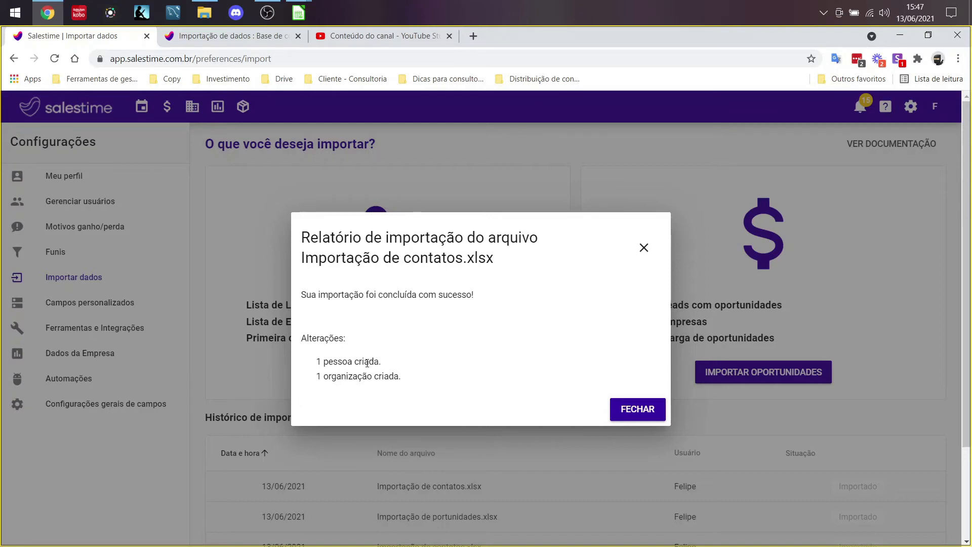
- Close the import report and filter the organizations list with the Criada hoje filter
click(634, 412)
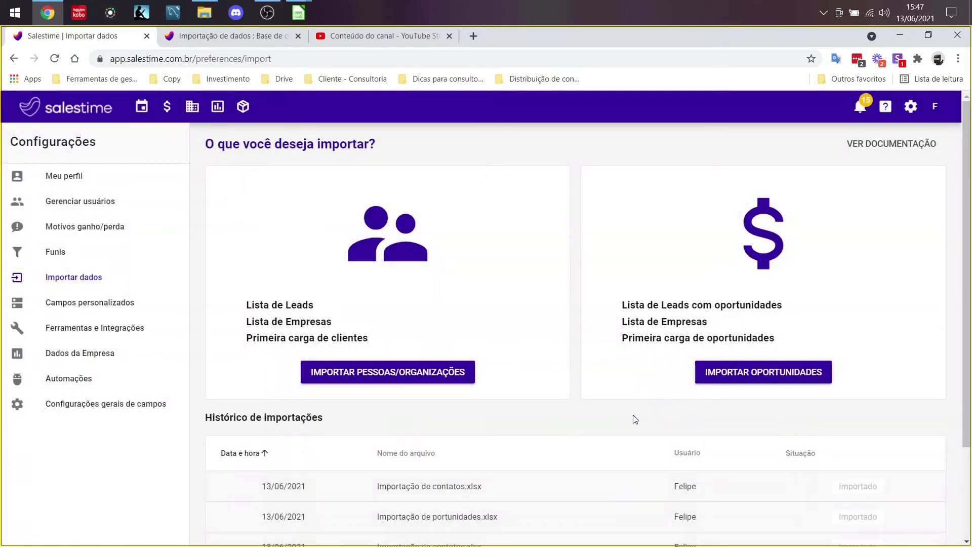
click(187, 106)
click(201, 146)
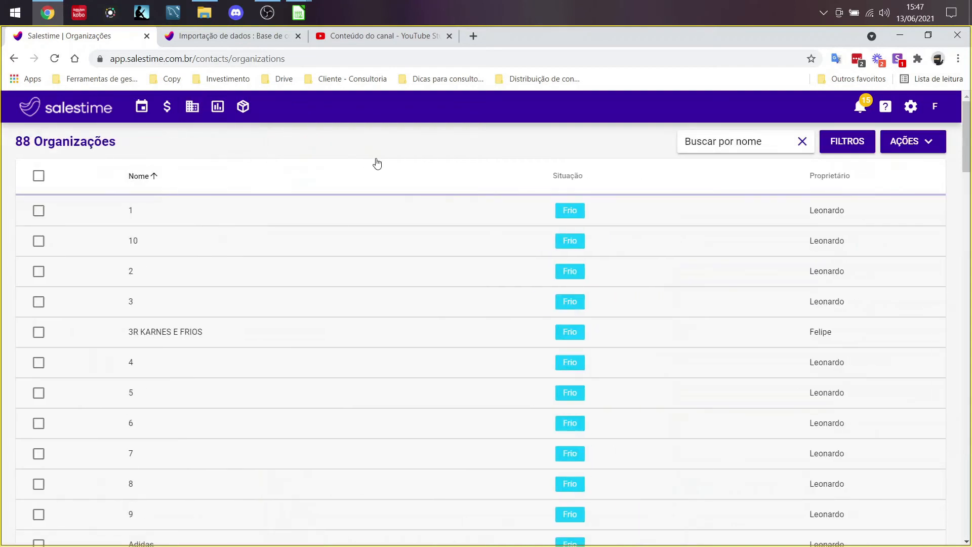
click(856, 149)
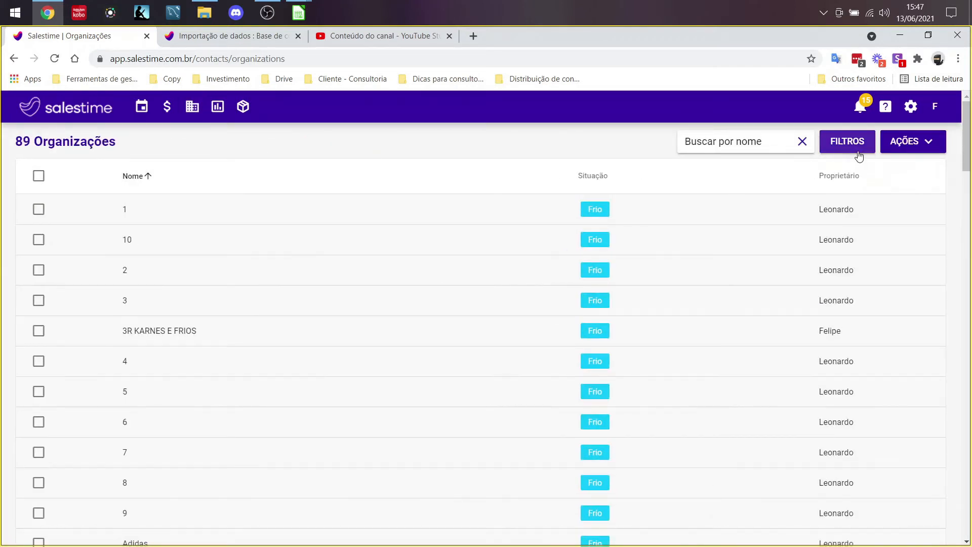
click(842, 207)
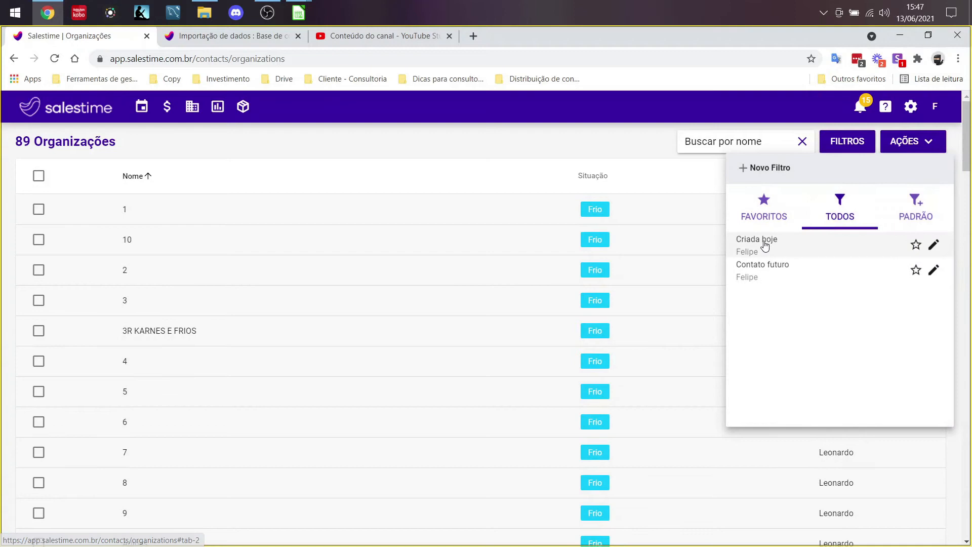
click(763, 245)
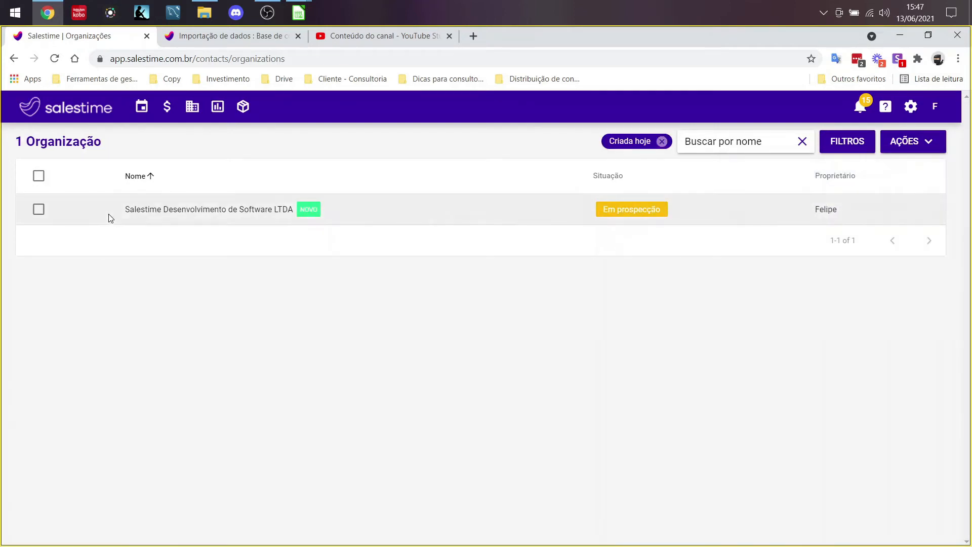
- Check the new organization's name against cell A2 of Importação de contatos.xlsx in LibreOffice Calc, and return to Salestime in Chrome
mouse_move(308, 213)
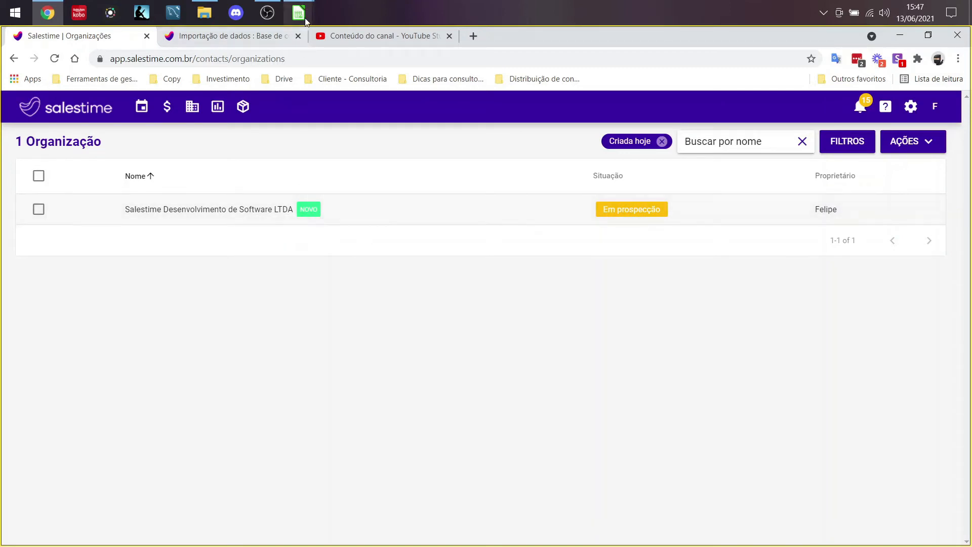
mouse_move(299, 13)
click(259, 70)
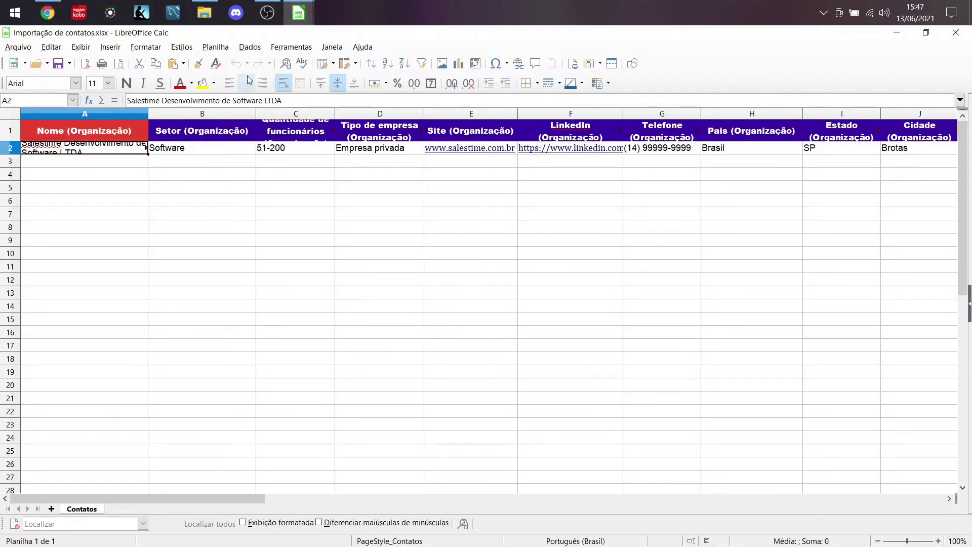
double_click(84, 149)
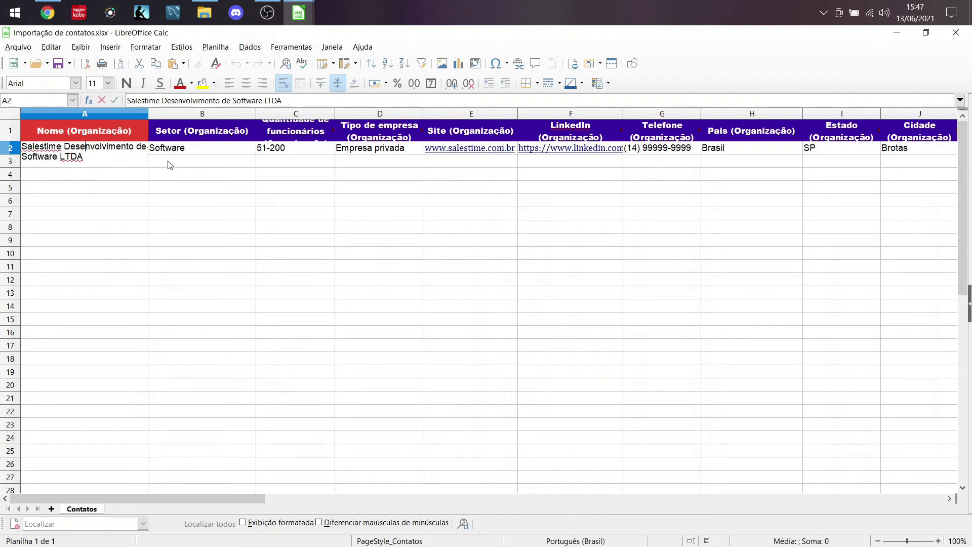
click(192, 189)
click(47, 14)
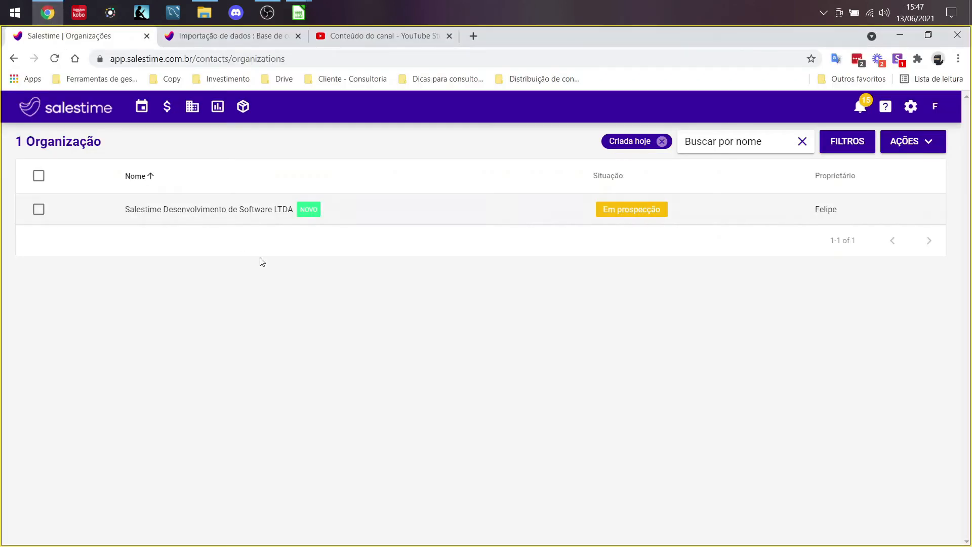
- Open the Salestime Desenvolvimento de Software LTDA profile and review its general information and the linked person's details
click(235, 210)
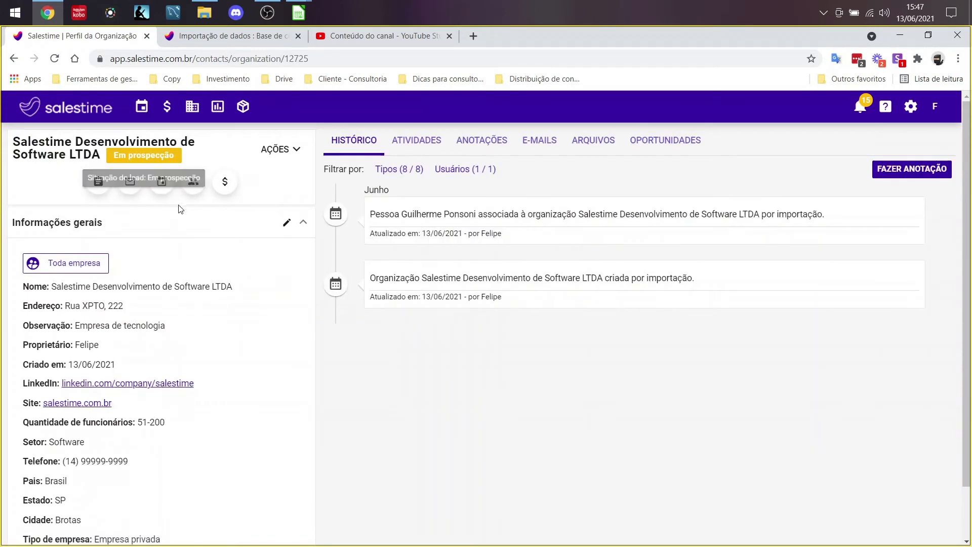
scroll(144, 248, down, 1)
drag(53, 227, 204, 454)
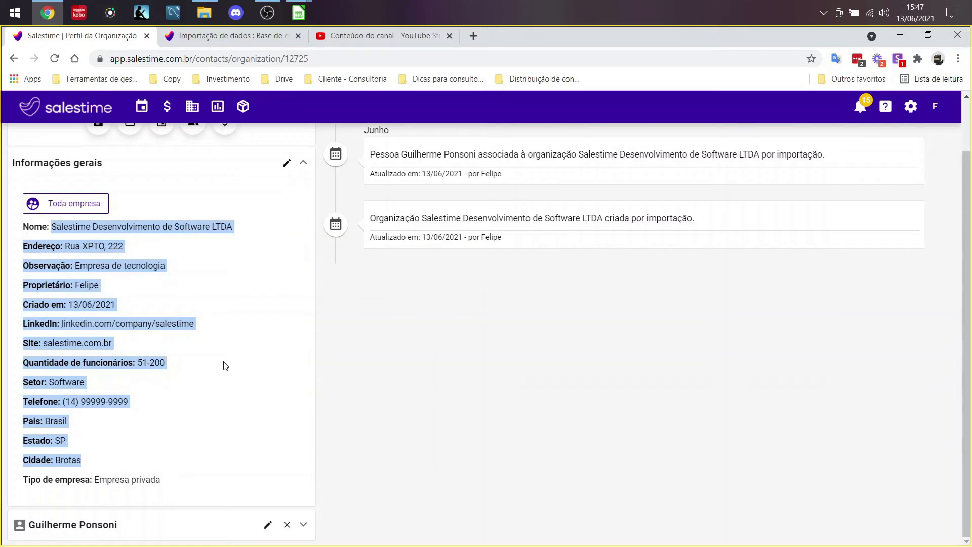
click(209, 525)
scroll(211, 354, down, 4)
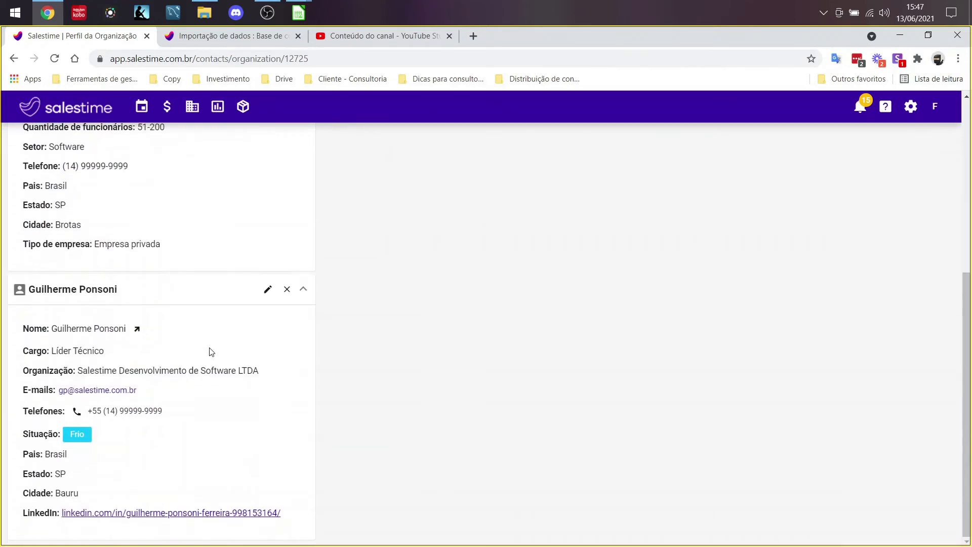
drag(52, 328, 198, 513)
click(218, 460)
- Switch to Importação de contatos.xlsx in LibreOffice Calc and examine the row 2 values from Setor (Organização) through the person columns
mouse_move(298, 13)
click(257, 68)
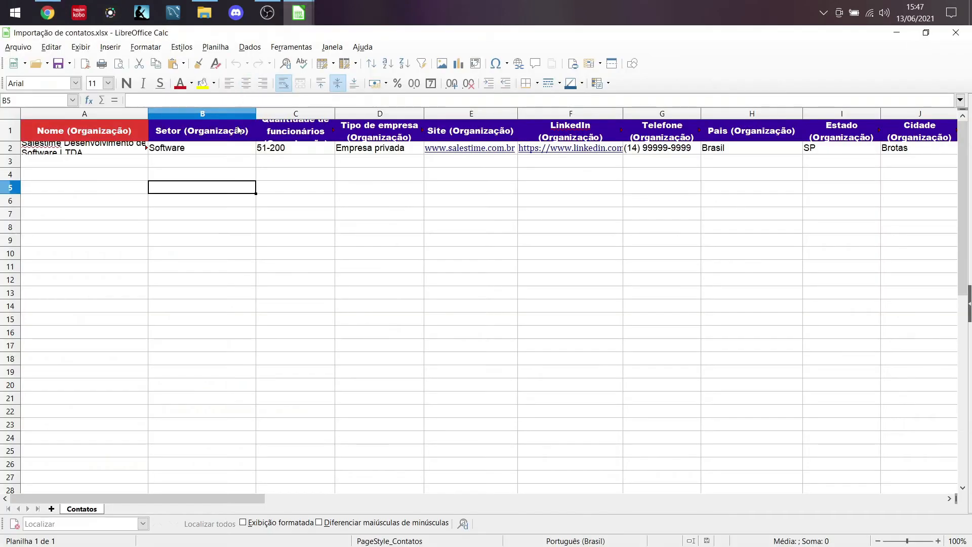
click(221, 148)
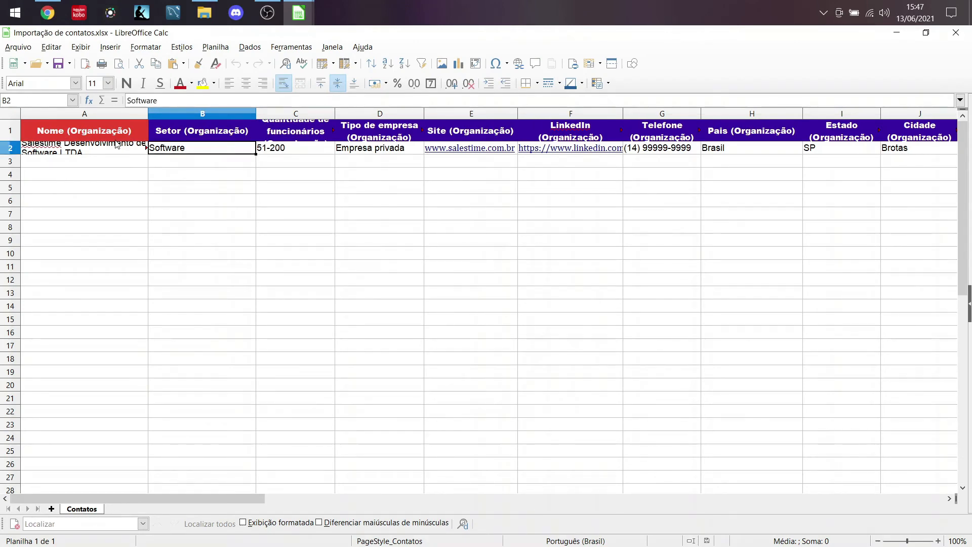
key(Right)
key(Right)
key(Right)
key(Right)
key(Right)
key(Right)
key(Right)
key(Right)
key(Right)
key(Right)
key(Right)
key(Right)
key(Right)
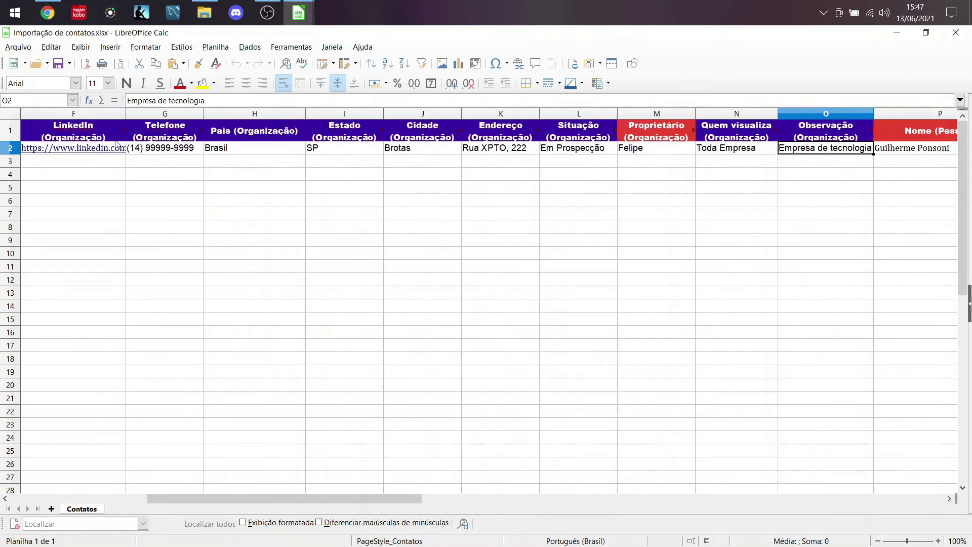
key(Right)
key(Right)
key(Right)
key(Left)
key(Left)
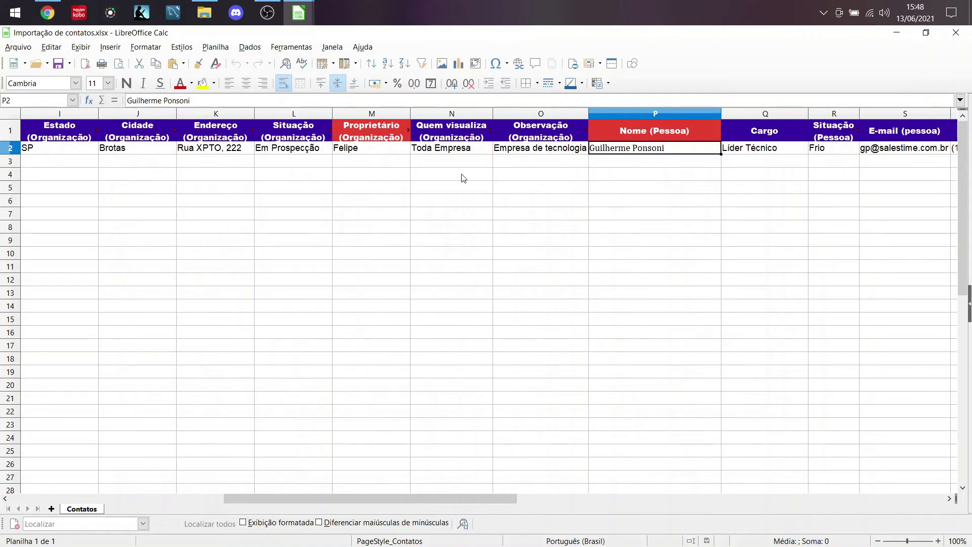
key(Right)
key(Right)
key(Right)
key(Right)
key(Right)
key(Right)
key(Right)
key(Right)
key(Right)
key(Right)
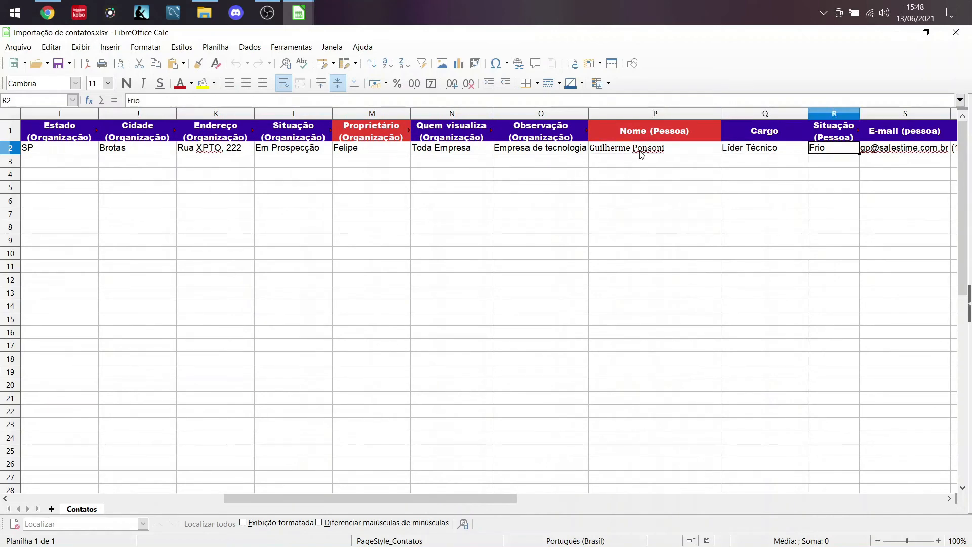
- Go back to the organization name in row 2 and examine the organization values up to Nome (Pessoa)
key(Left)
key(Left)
key(Left)
key(Left)
key(Left)
key(Left)
key(Left)
key(Left)
key(Left)
key(Left)
key(Left)
key(Left)
key(Left)
key(Left)
key(Left)
key(Left)
key(Left)
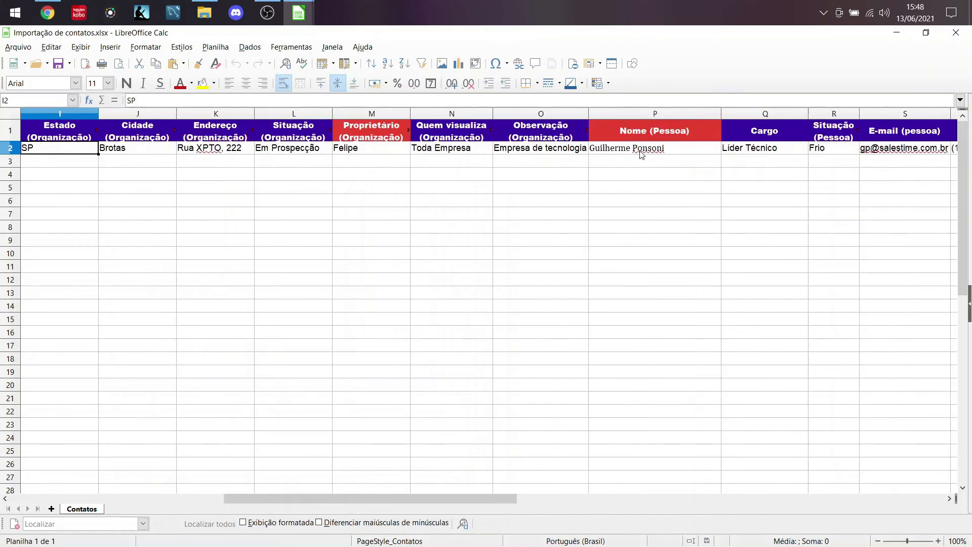
key(Left)
key(Left)
key(Left)
key(Left)
key(Left)
key(Left)
key(Left)
key(Left)
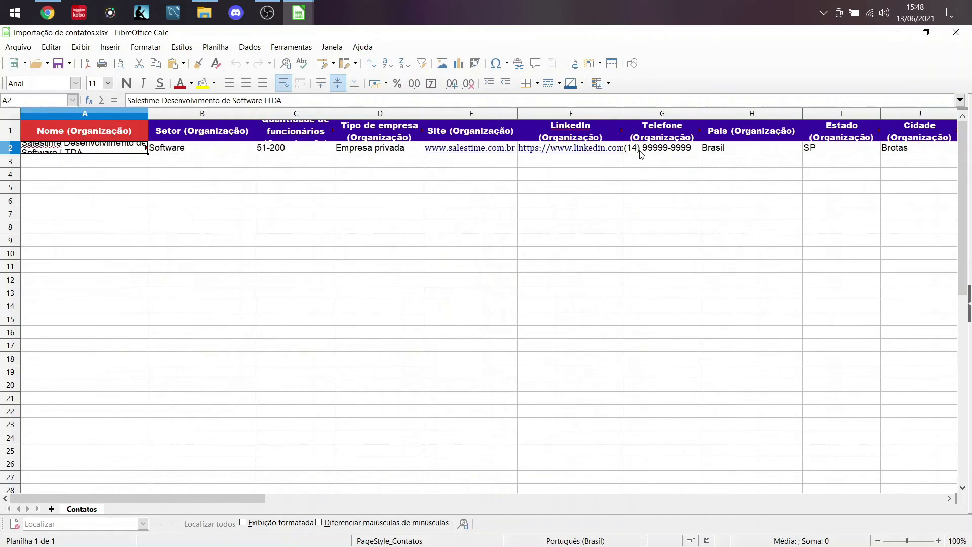
key(Right)
key(Left)
key(shift+Right)
key(shift+Right)
key(shift+Right)
key(shift+Right)
key(shift+Right)
key(shift+Right)
key(Right)
key(Right)
key(Right)
key(Right)
key(Right)
key(Right)
key(Right)
key(Right)
key(Right)
key(Right)
key(Right)
key(Right)
key(Right)
key(Right)
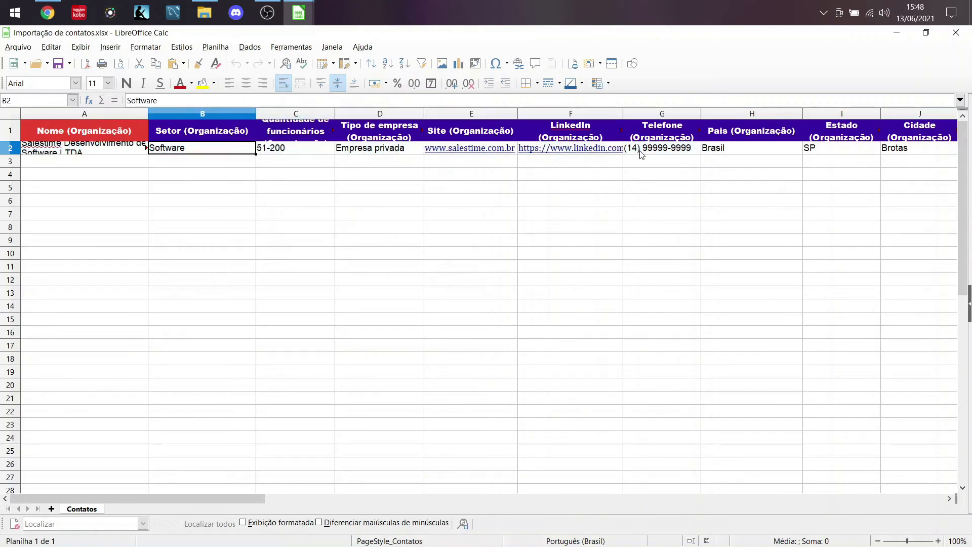
key(Left)
key(Left)
key(Right)
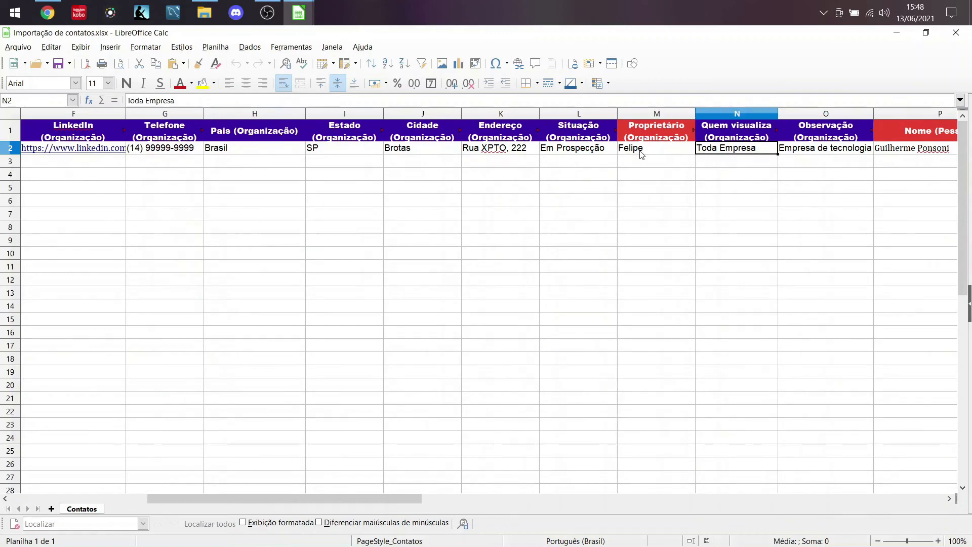
key(Right)
key(Right)
key(Left)
key(Right)
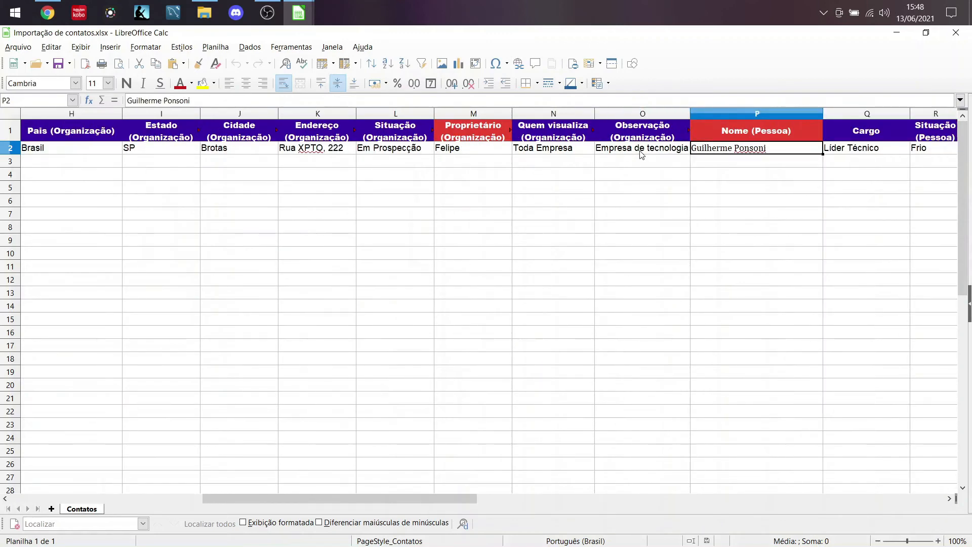
- Trace row 2 again from Nome (Organização) to Nome (Pessoa), and select the Proprietário (Organização) value
key(Left)
key(Left)
key(Left)
key(Left)
key(Left)
key(Left)
key(Left)
key(Left)
key(Left)
key(Left)
key(Left)
key(Left)
key(Left)
key(Left)
key(Left)
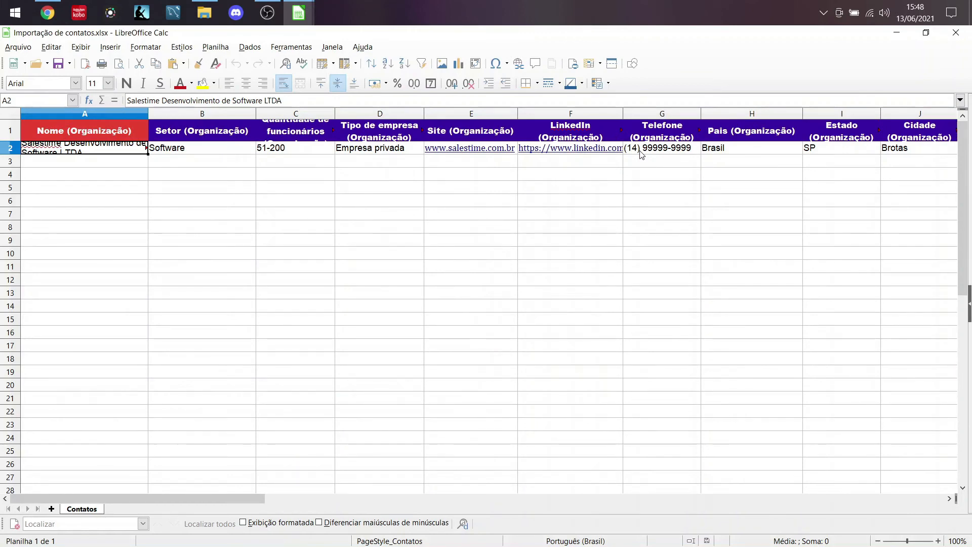
key(Right)
key(Right)
key(Right)
key(Right)
key(Right)
key(Right)
key(Right)
key(Right)
key(Right)
key(Right)
key(Right)
key(Right)
key(Right)
key(Right)
key(Right)
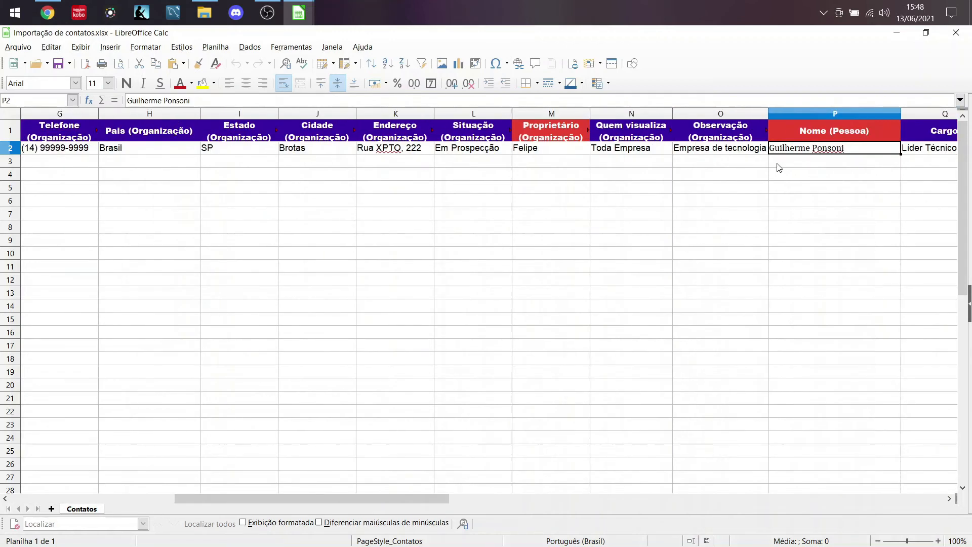
click(569, 152)
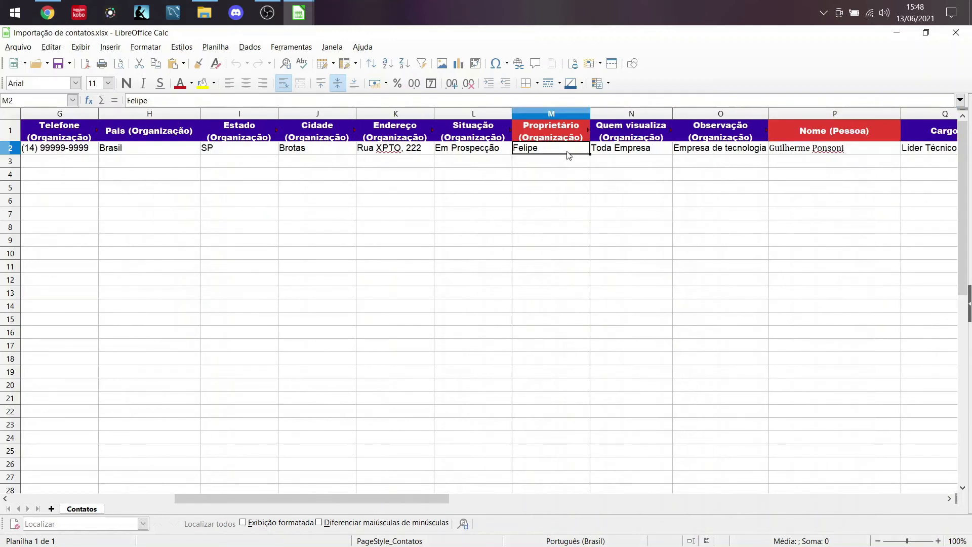
- Return to Salestime in Chrome and review the organization's details, linked person, activities and history
click(47, 13)
scroll(145, 401, up, 6)
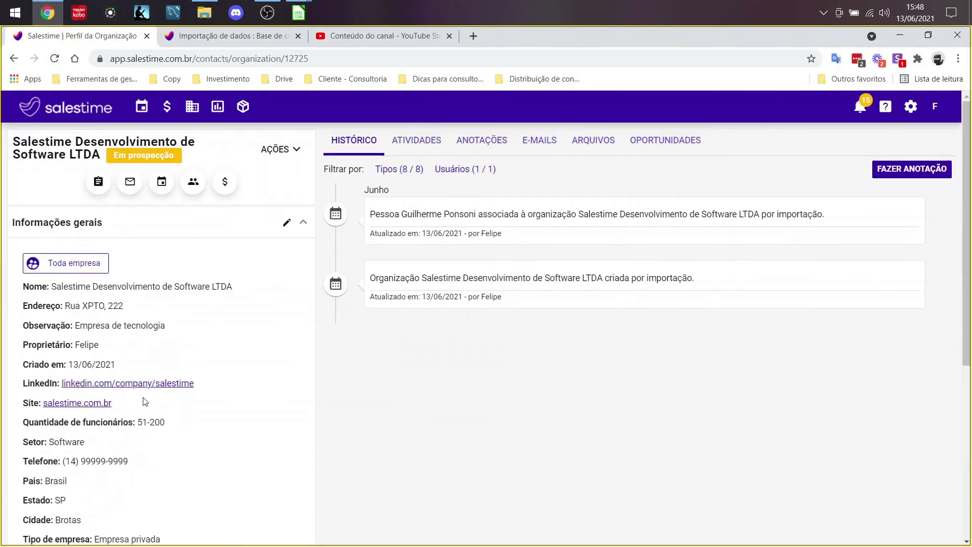
scroll(155, 278, down, 6)
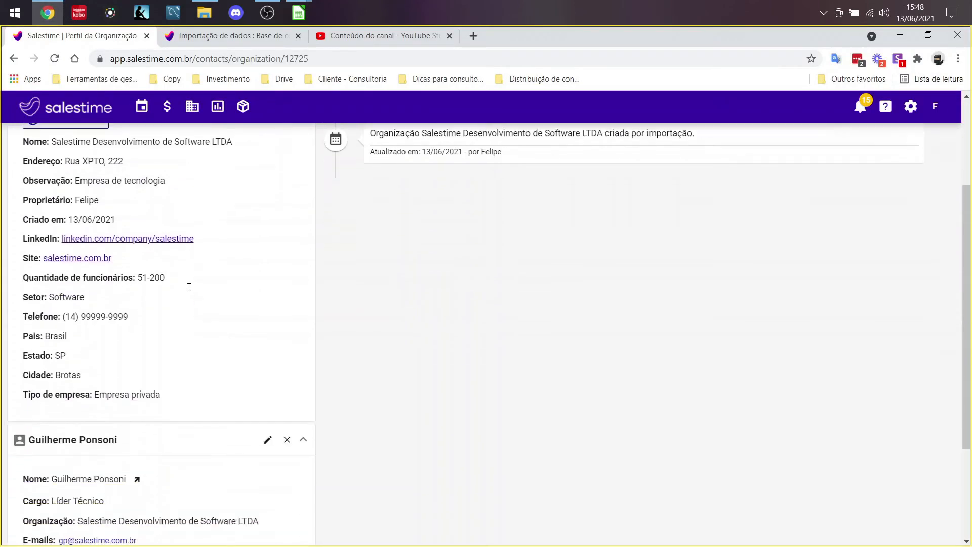
scroll(154, 350, up, 6)
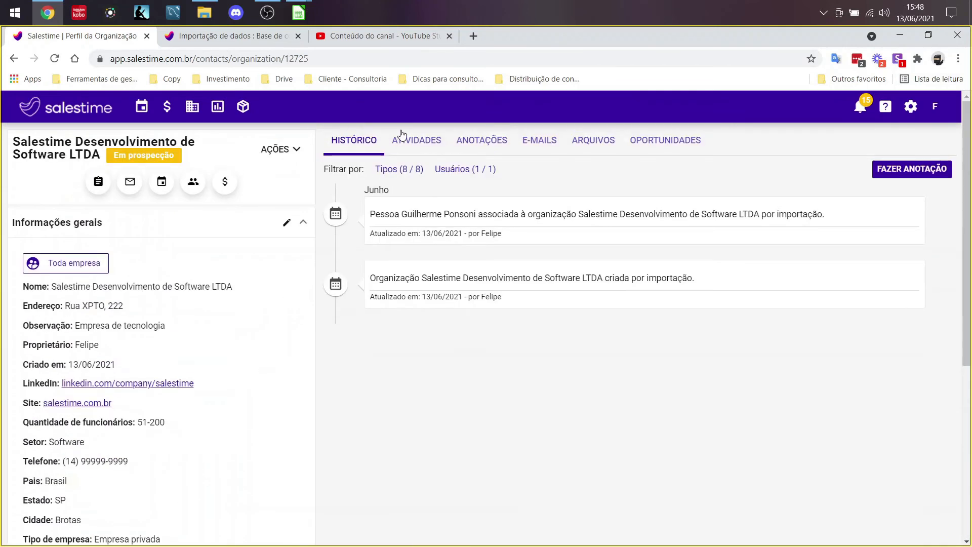
click(402, 135)
click(357, 143)
- Open Salestime's data import page, and switch to Importação de oportunidades.xlsx in LibreOffice Calc
click(912, 109)
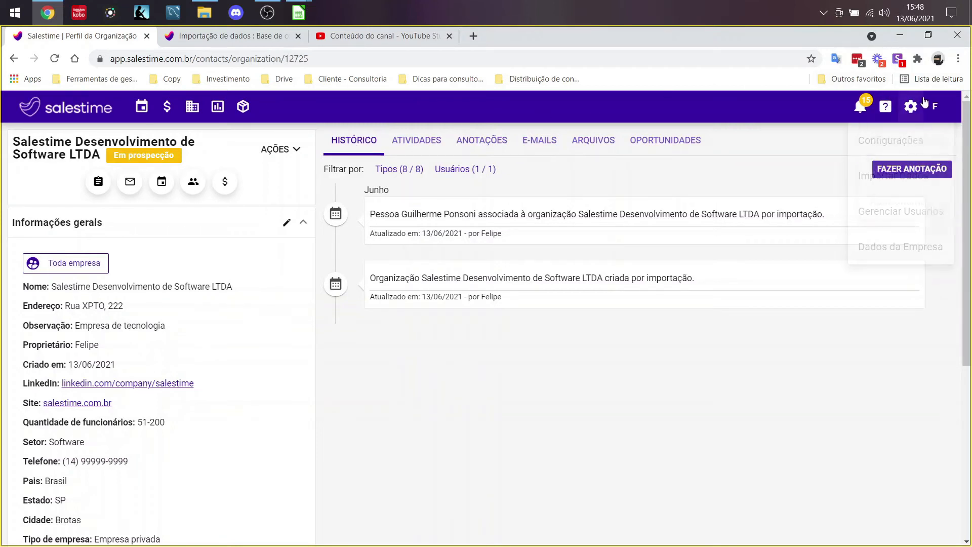
click(909, 175)
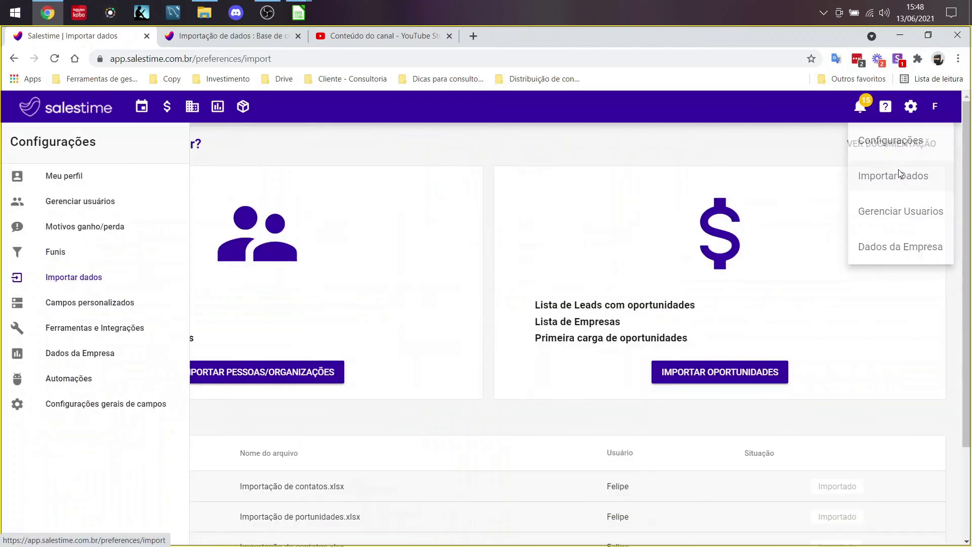
mouse_move(299, 13)
click(321, 72)
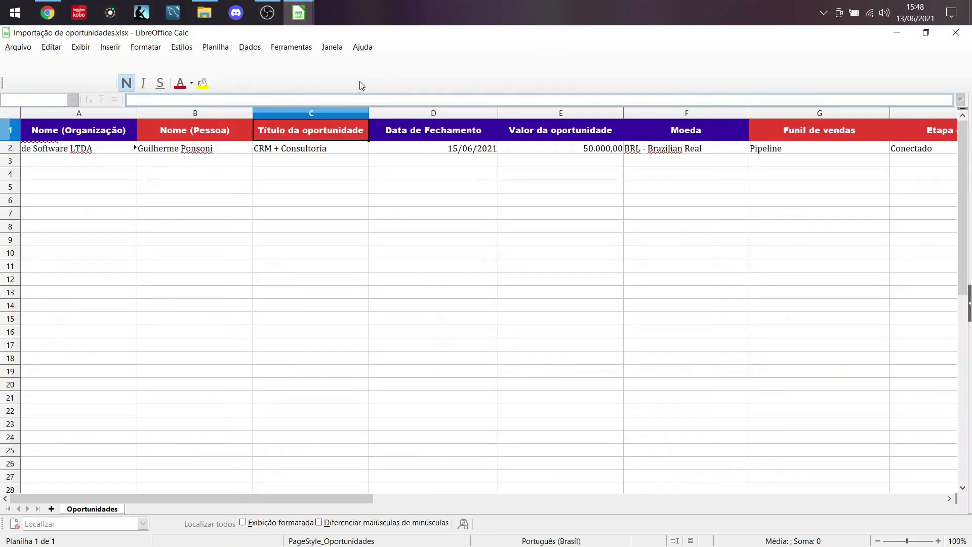
click(282, 160)
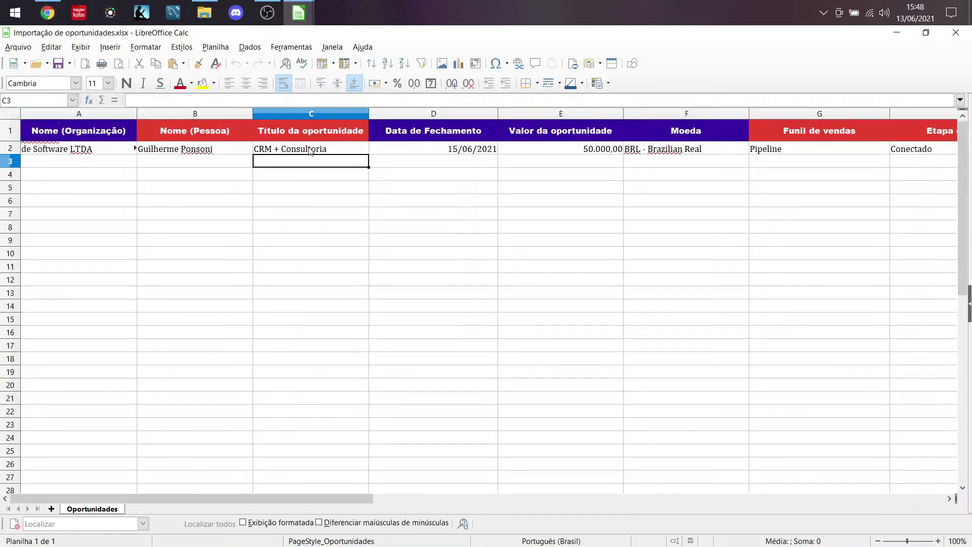
- Examine row 2 of the opportunities spreadsheet from Nome (Organização) past Origem da oportunidade, and go back to Funil de vendas
key(Left)
key(Left)
key(Up)
key(Right)
key(Right)
key(Right)
key(Right)
key(Right)
key(Right)
key(Right)
key(Right)
key(Right)
key(Right)
key(Right)
key(Left)
key(Left)
key(Left)
key(Left)
key(Left)
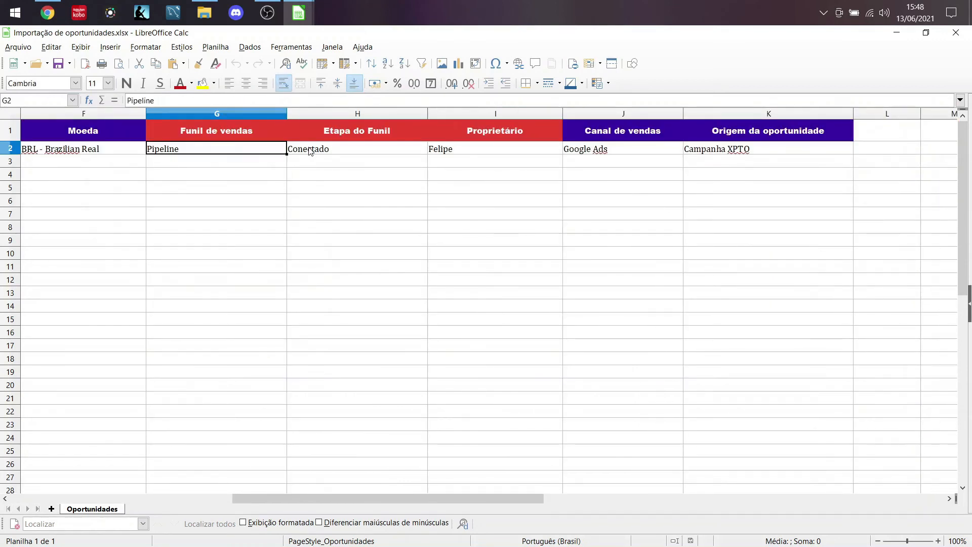
- Examine the Funil de vendas, Etapa do Funil and Proprietário columns, and return to the organization name in row 2
key(Right)
key(Right)
key(Right)
key(Left)
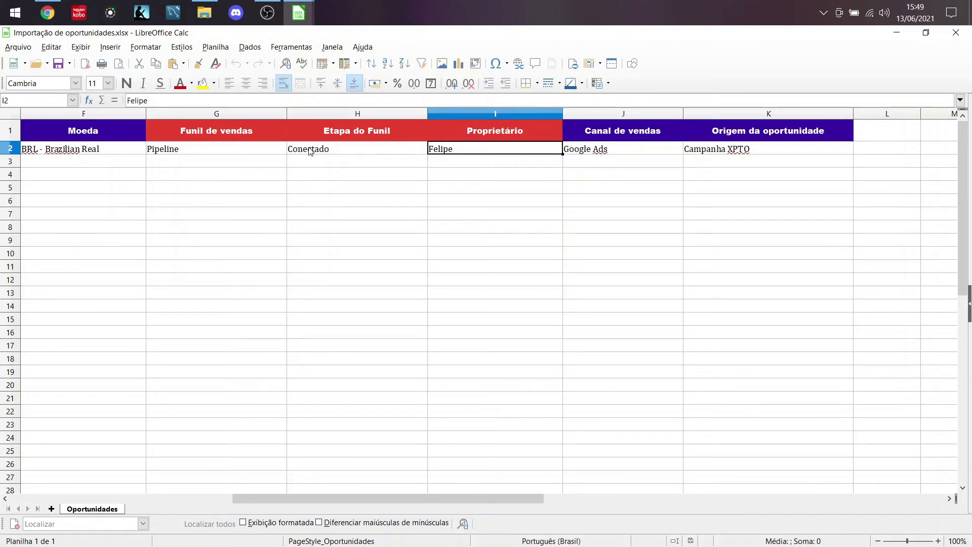
key(Left)
key(Left)
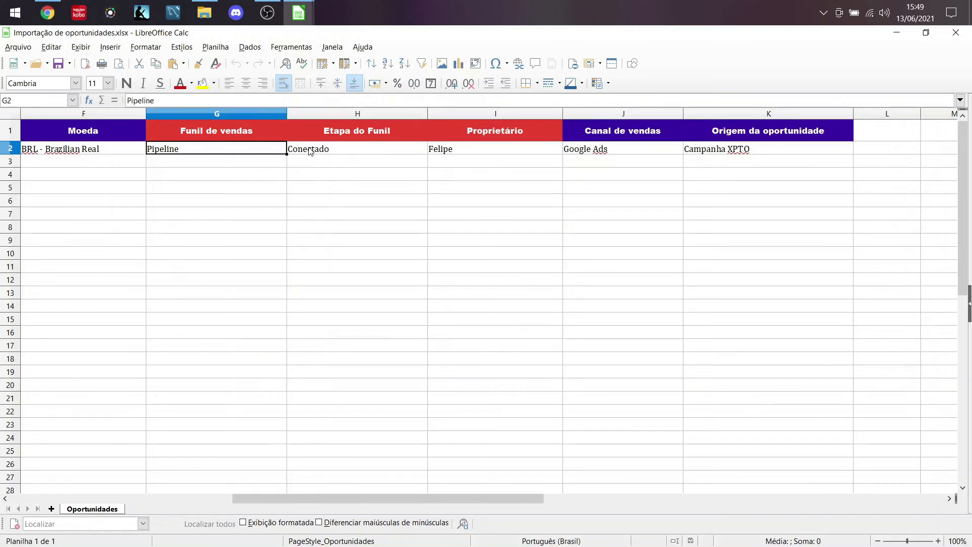
key(Up)
key(Right)
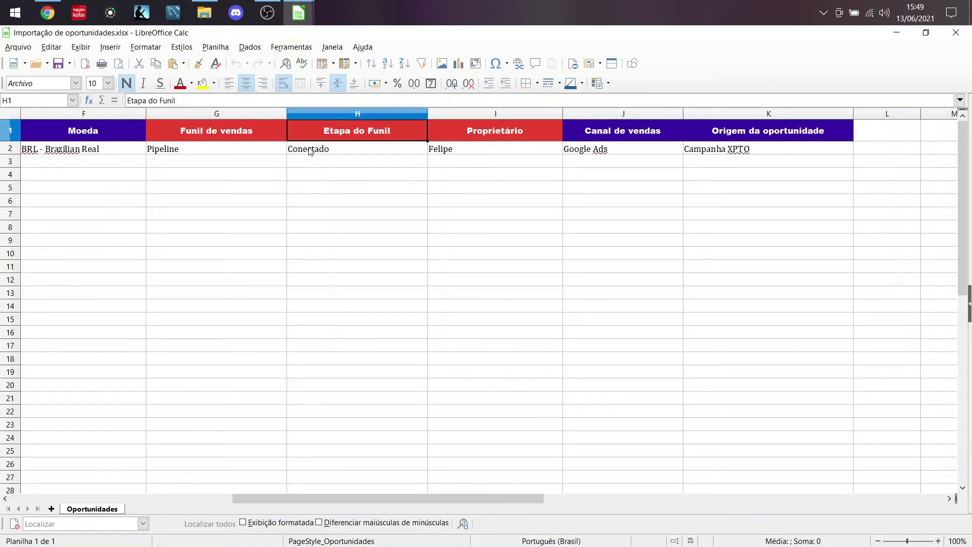
key(Down)
key(Left)
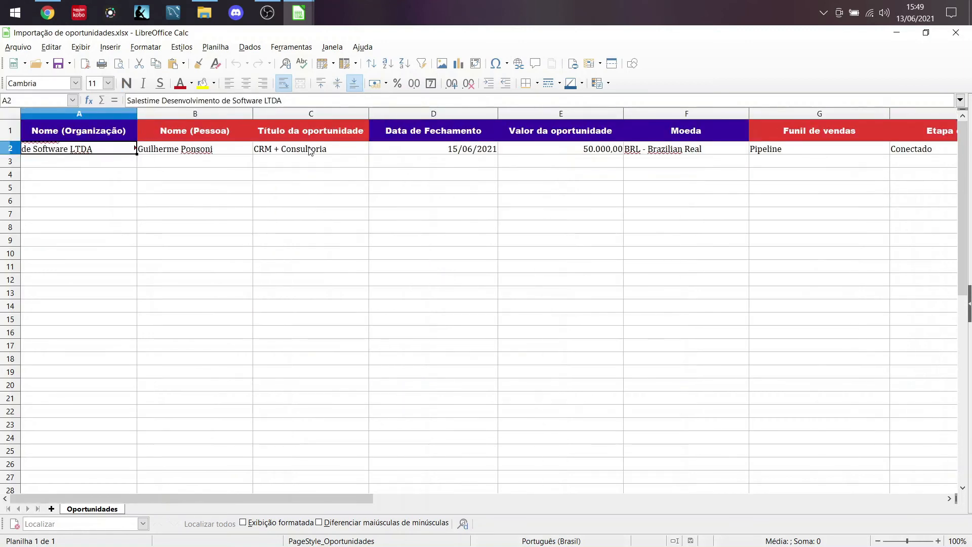
- Switch to Salestime in Chrome, open the opportunities import and review the file requirements
key(alt+Tab)
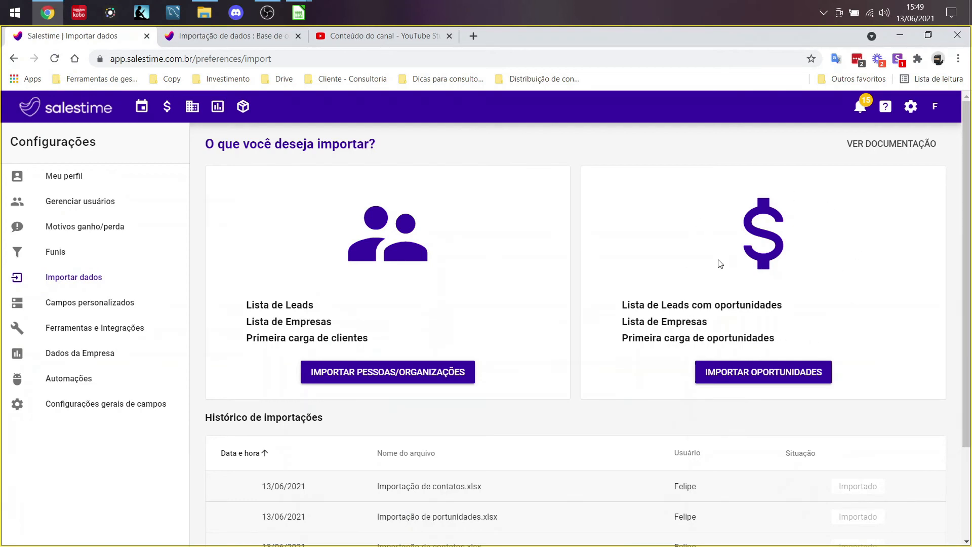
click(778, 382)
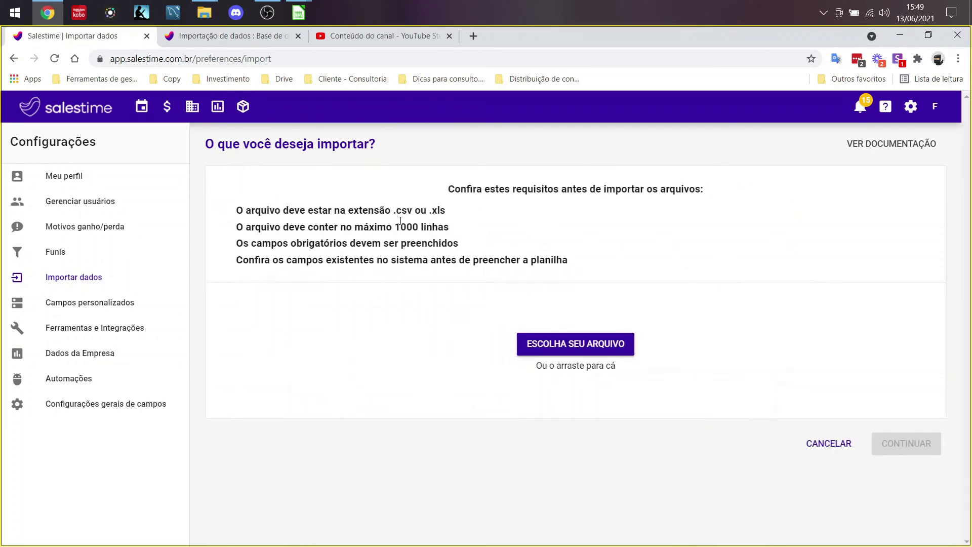
drag(386, 207, 515, 273)
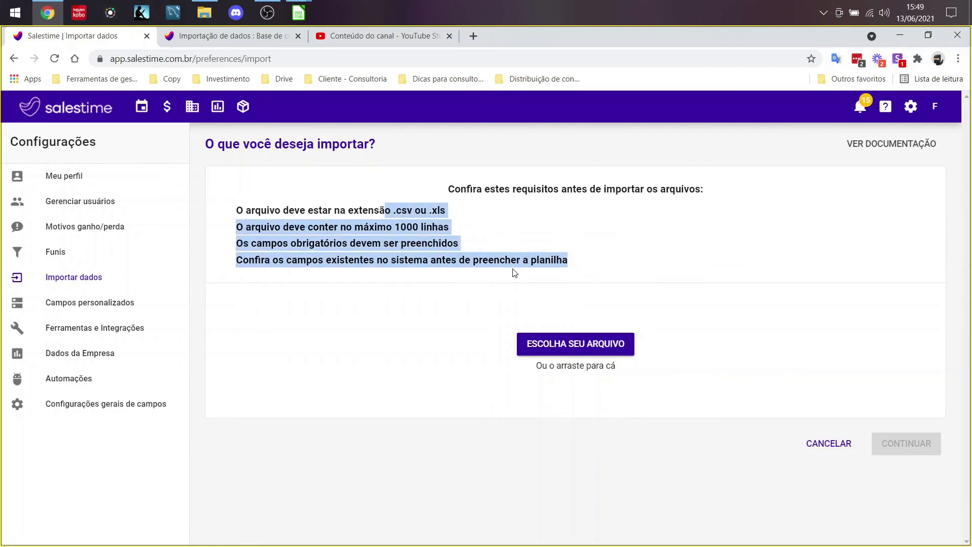
- Choose the Importação de oportunidades file from Downloads, review the column mapping and start the import
click(549, 341)
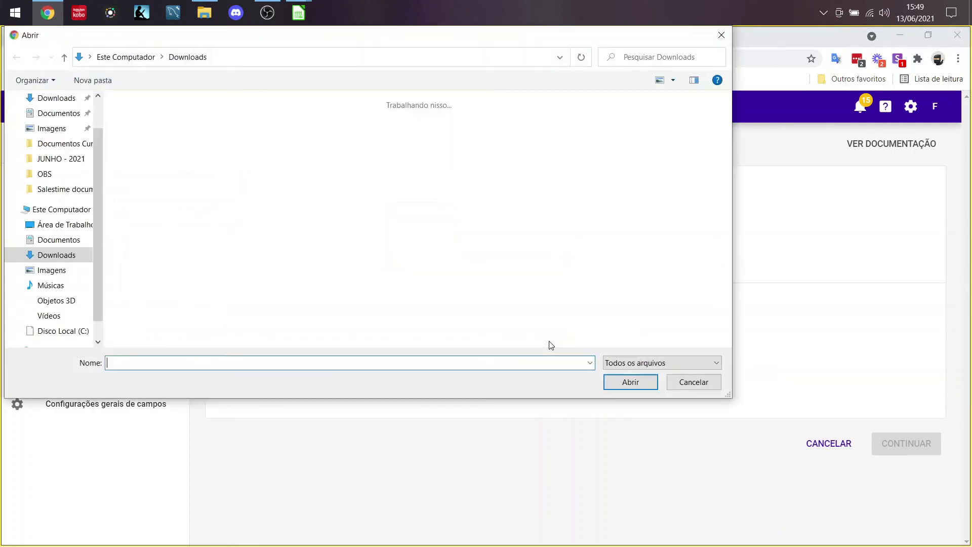
click(496, 148)
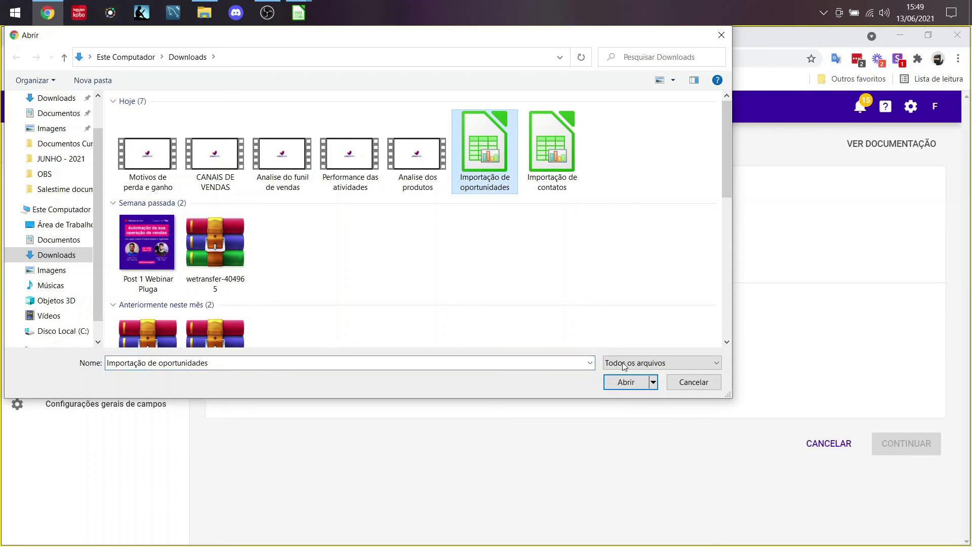
click(630, 383)
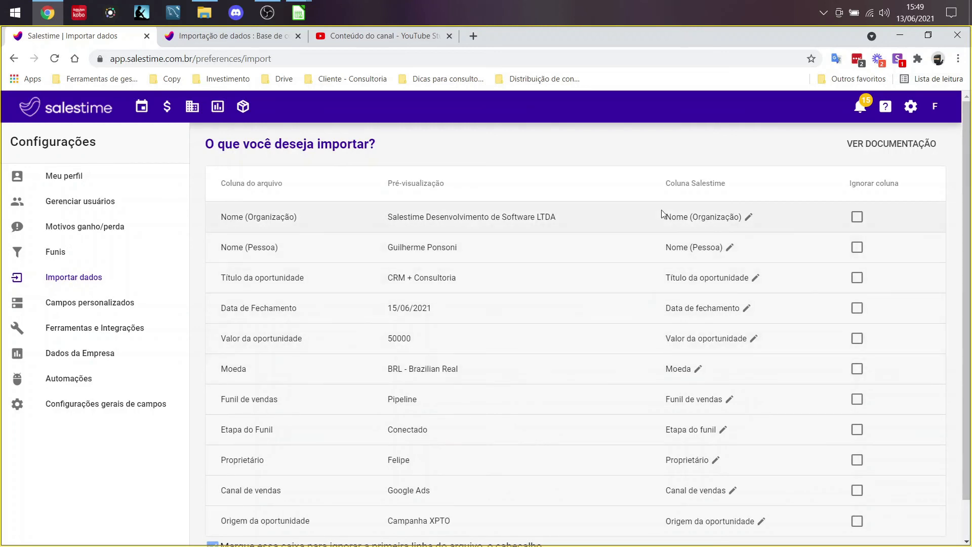
scroll(731, 234, down, 1)
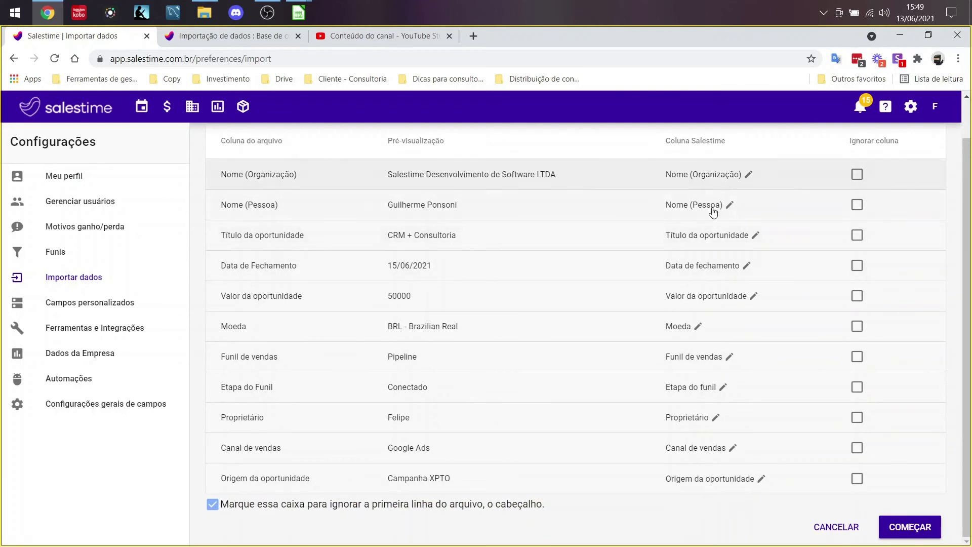
click(910, 528)
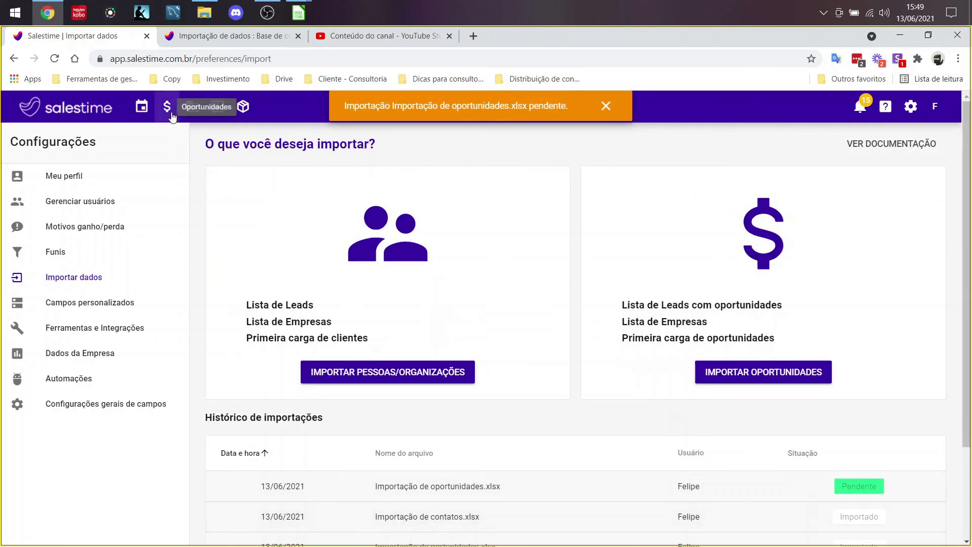
- Show the Pipeline funnel on the opportunities board and close the import report
click(168, 107)
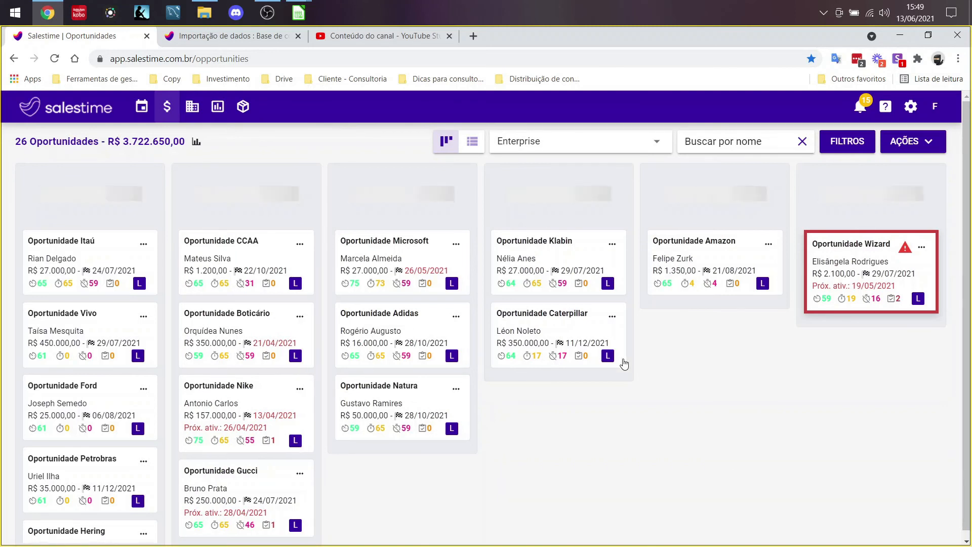
click(658, 149)
click(536, 211)
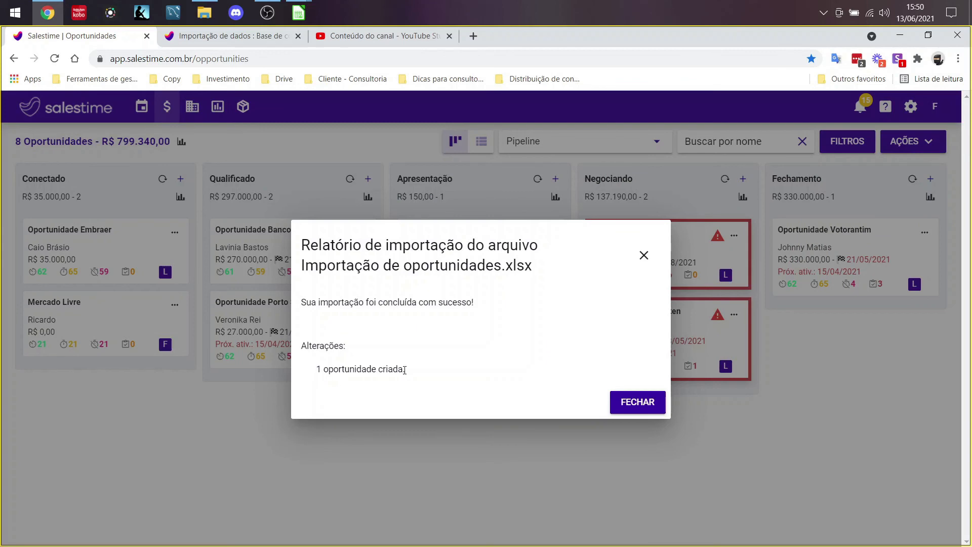
click(657, 403)
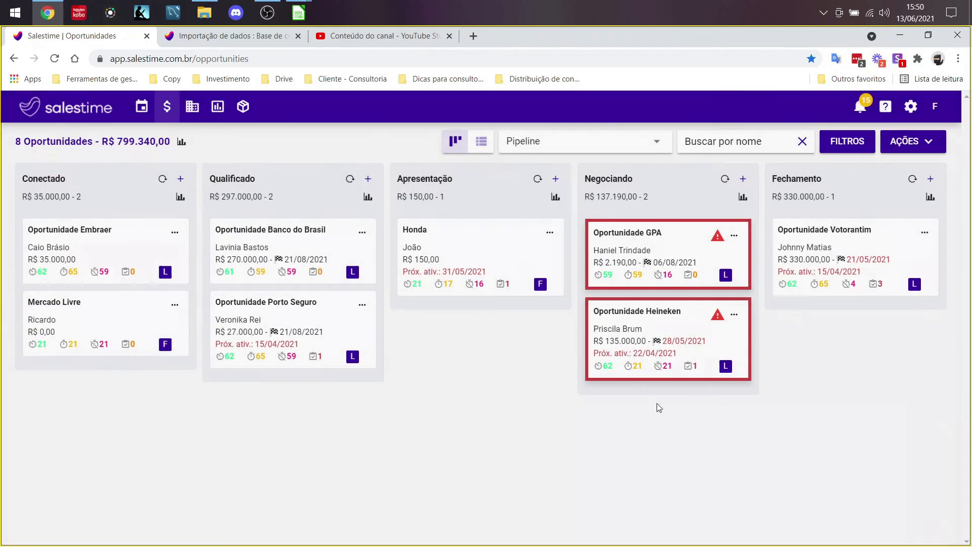
- Reload the opportunities board and switch it back to the Pipeline funnel
click(56, 58)
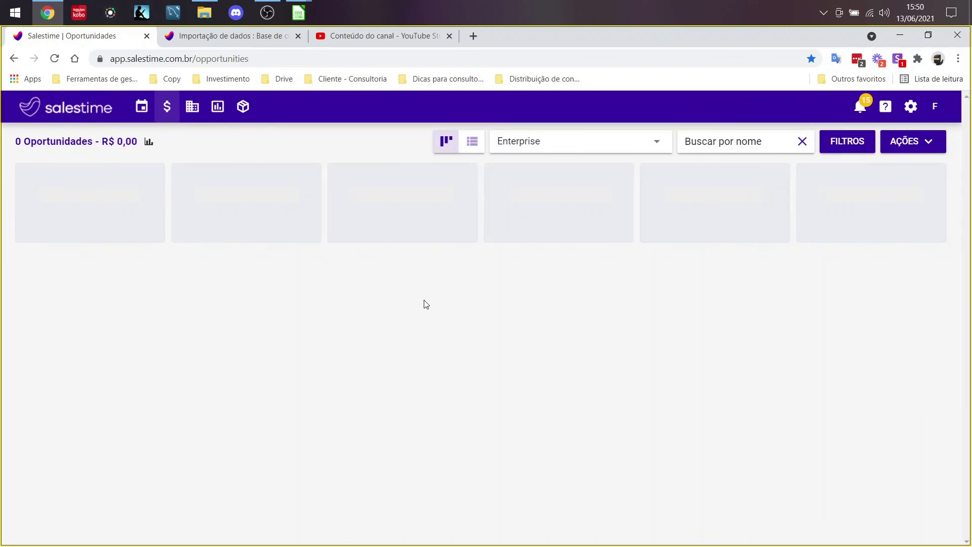
click(657, 144)
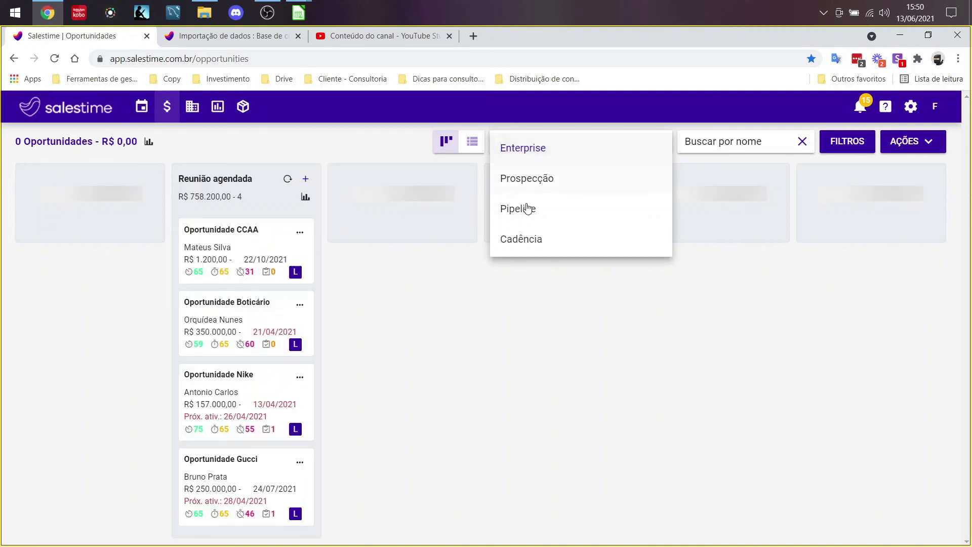
click(517, 209)
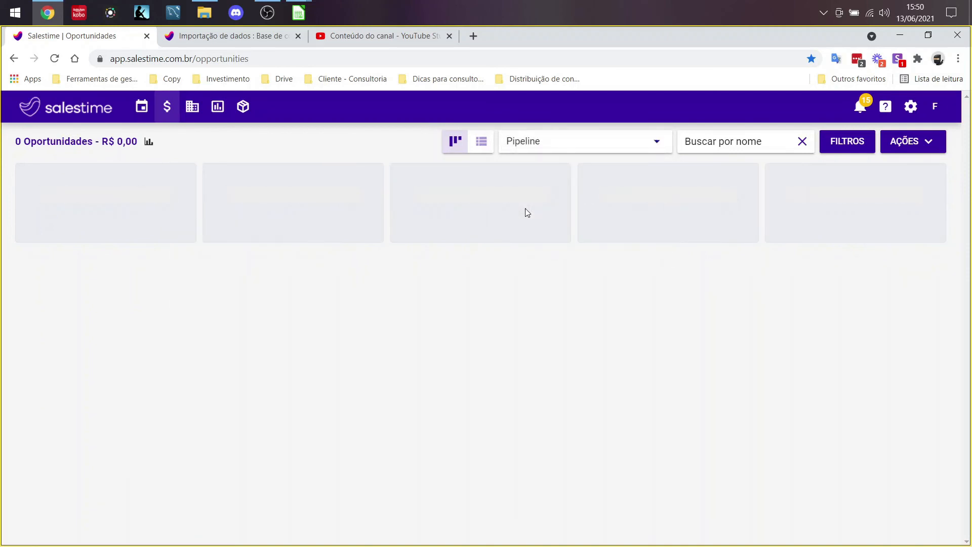
- Check row 2's Funil de vendas value in Importação de oportunidades.xlsx, and open the CRM + Consultoria opportunity in Salestime
mouse_move(297, 20)
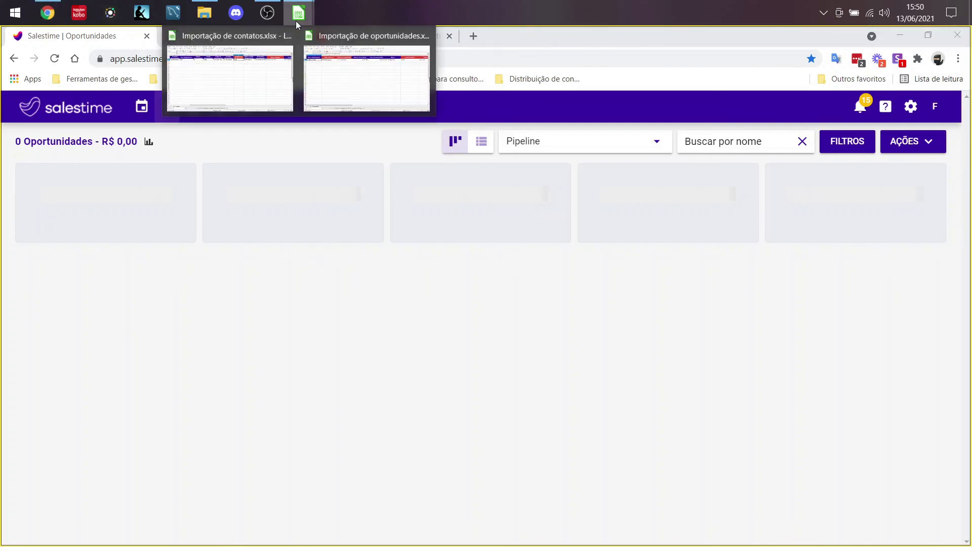
click(338, 61)
click(751, 155)
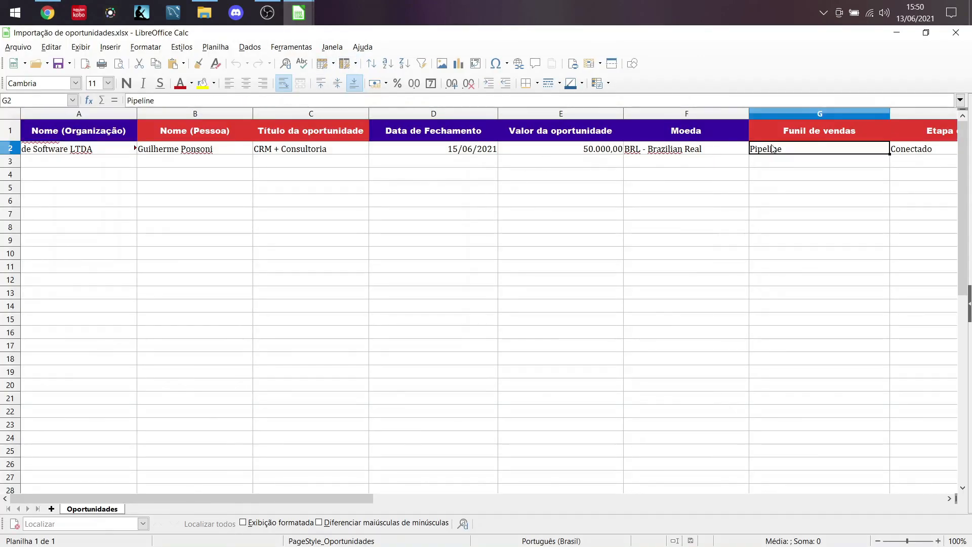
click(52, 17)
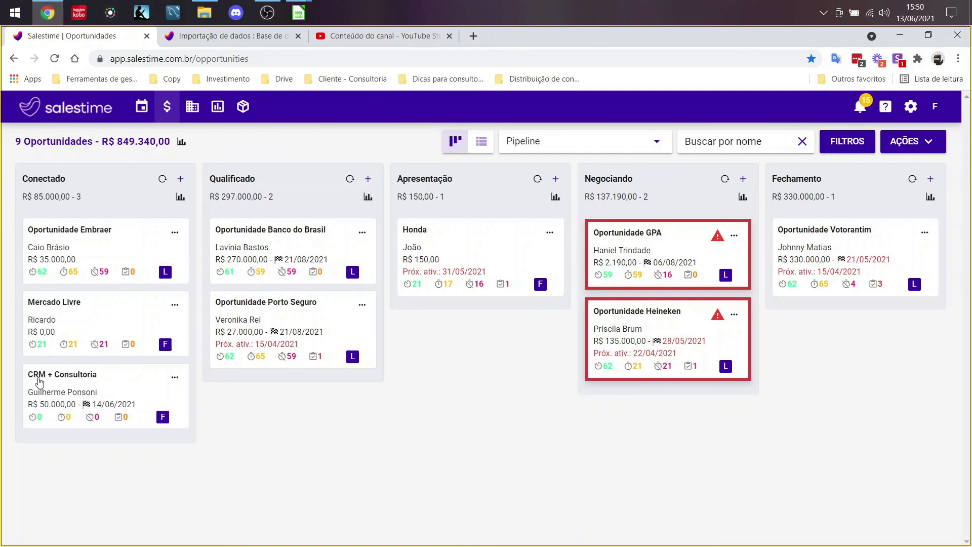
click(76, 380)
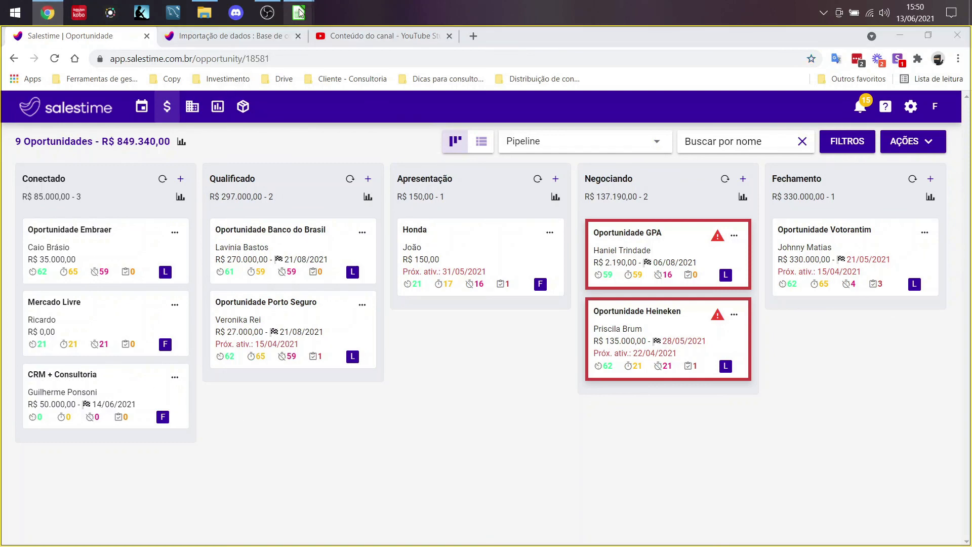
- Return to Importação de oportunidades.xlsx in LibreOffice Calc and examine row 2's organization, person and opportunity title
click(299, 12)
click(188, 160)
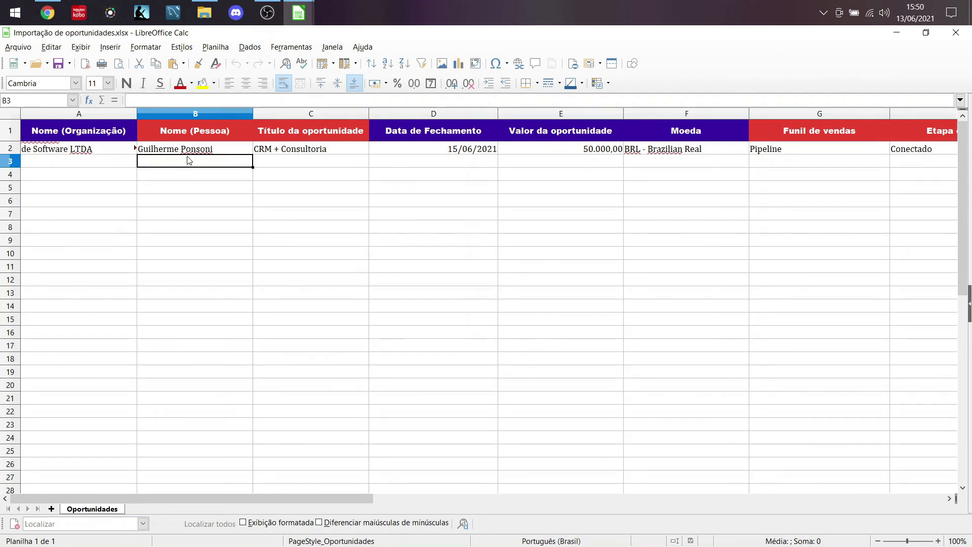
key(Up)
key(Right)
key(Left)
key(Left)
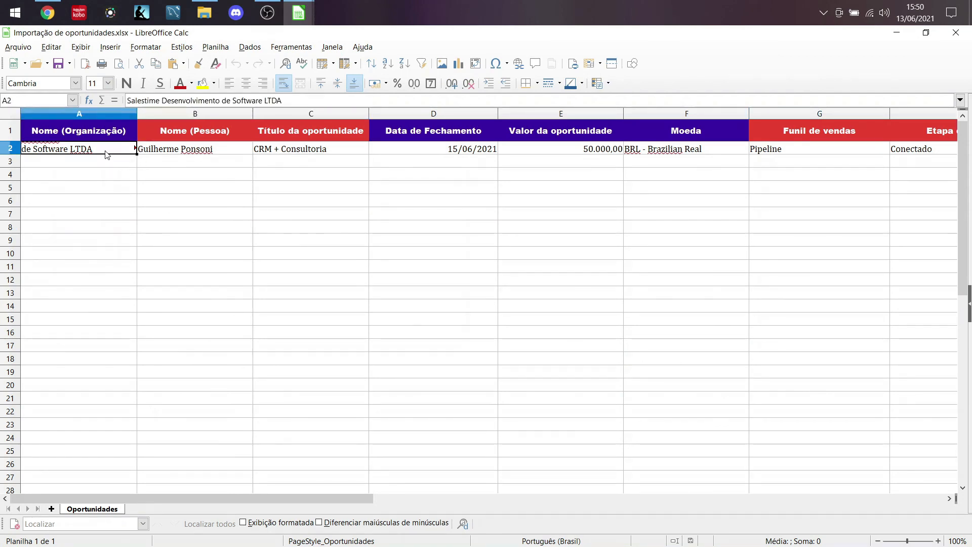
double_click(107, 154)
click(176, 150)
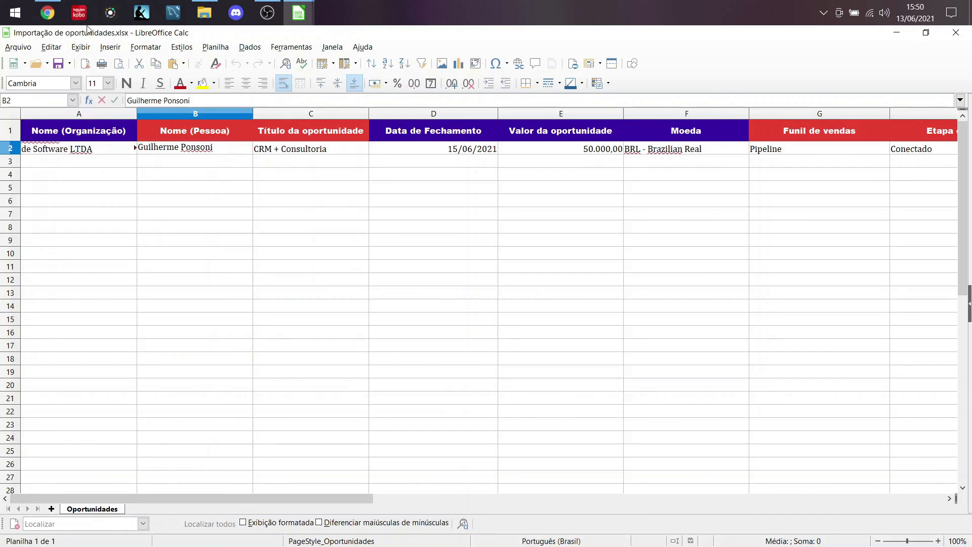
- Return to Salestime in Chrome and review the CRM + Consultoria opportunity's linked person, organization and Detalhes sections
click(45, 17)
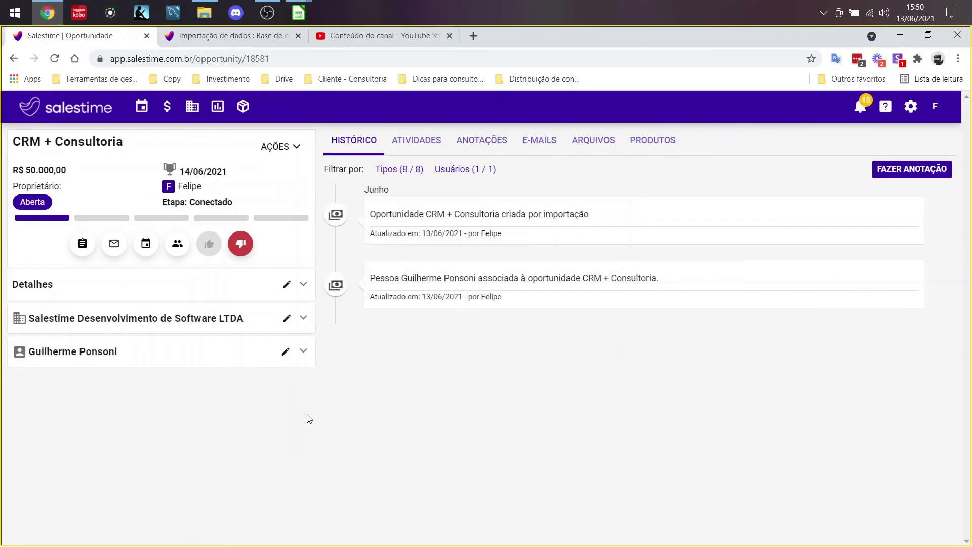
click(240, 361)
scroll(239, 361, down, 1)
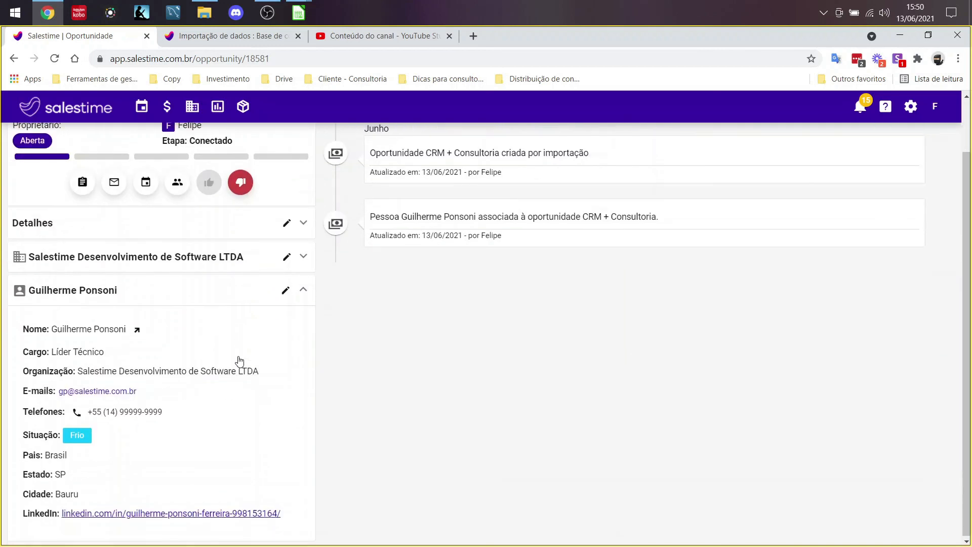
click(178, 267)
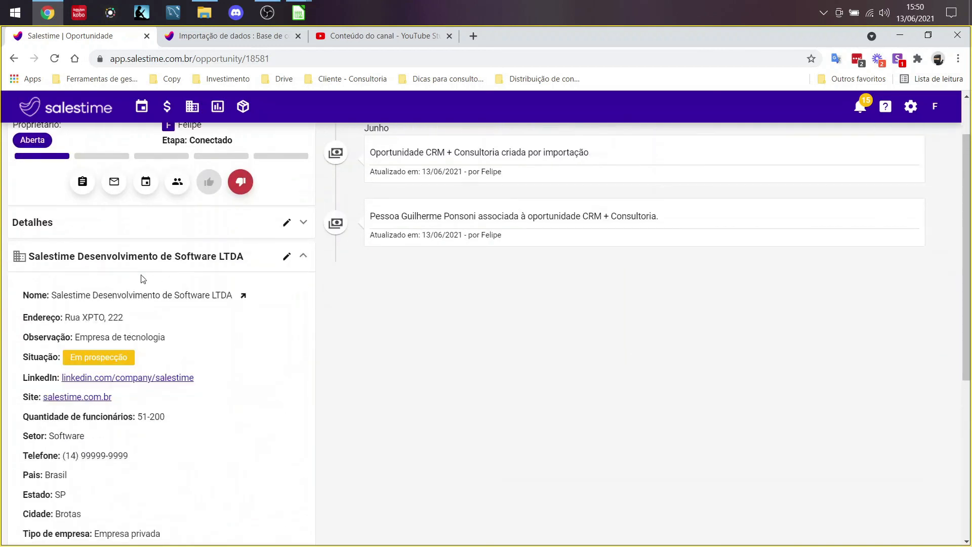
drag(56, 295, 200, 516)
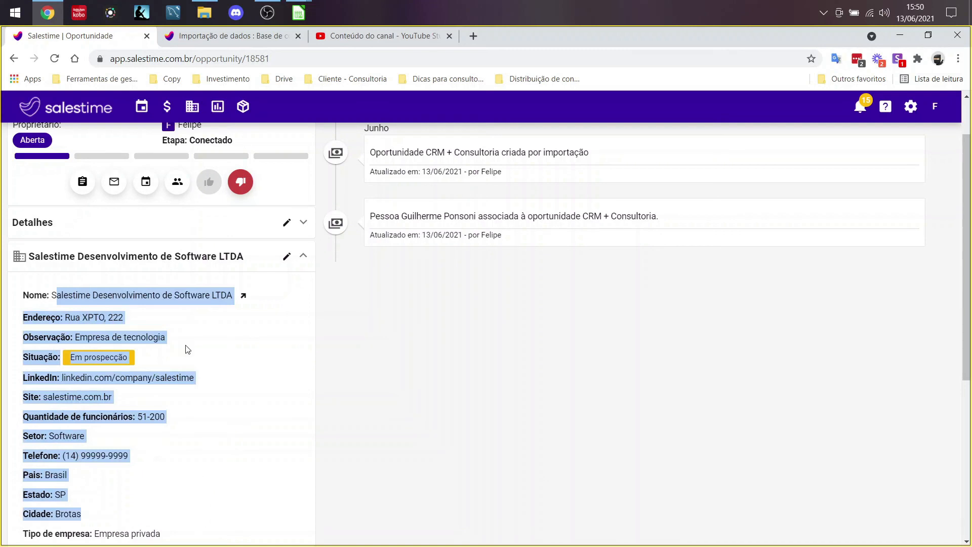
click(191, 259)
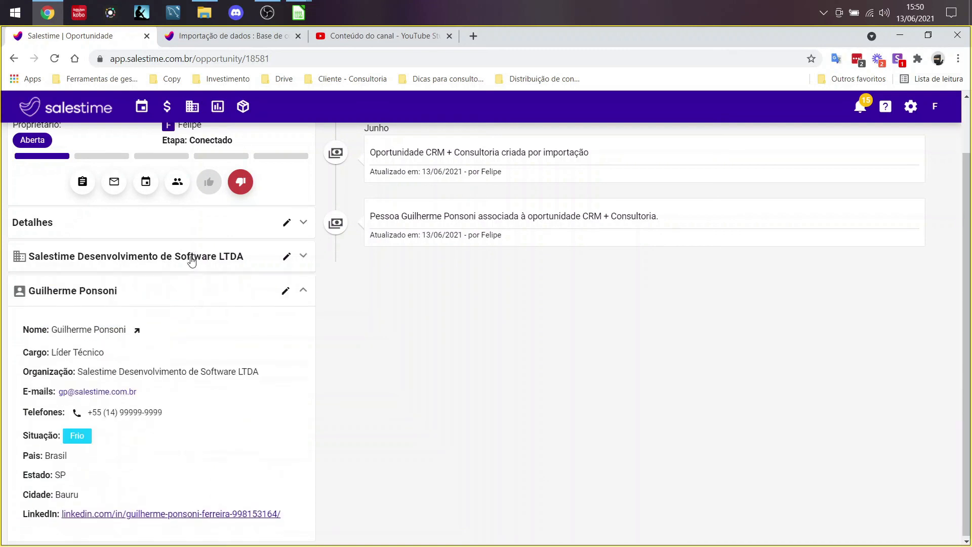
click(172, 291)
click(175, 288)
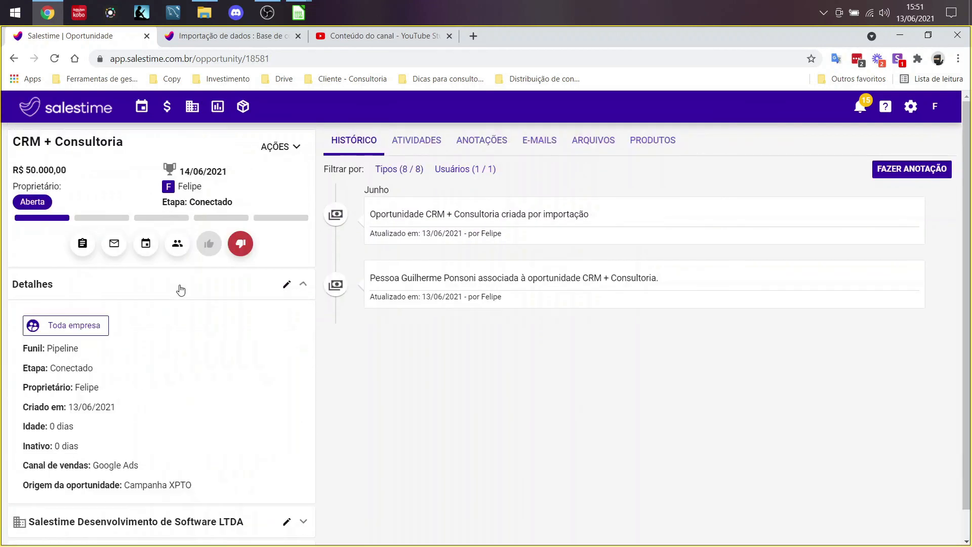
click(205, 292)
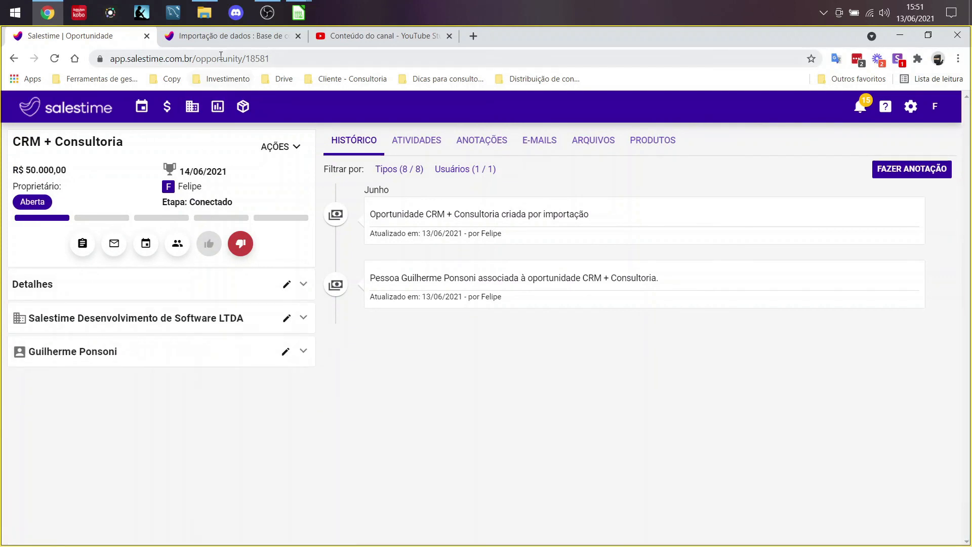
- Return to the data import page, open a new support ticket form and place the cursor in its Description
click(911, 106)
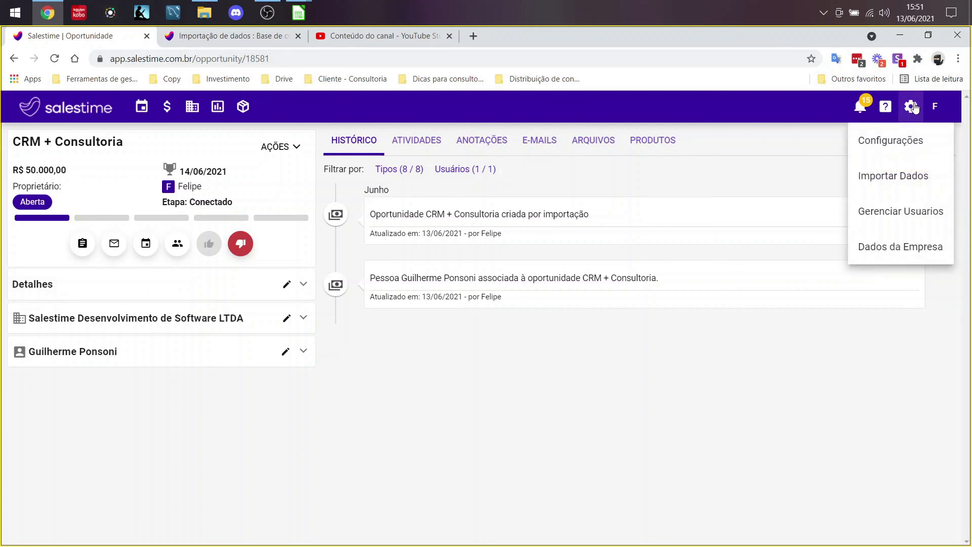
click(912, 176)
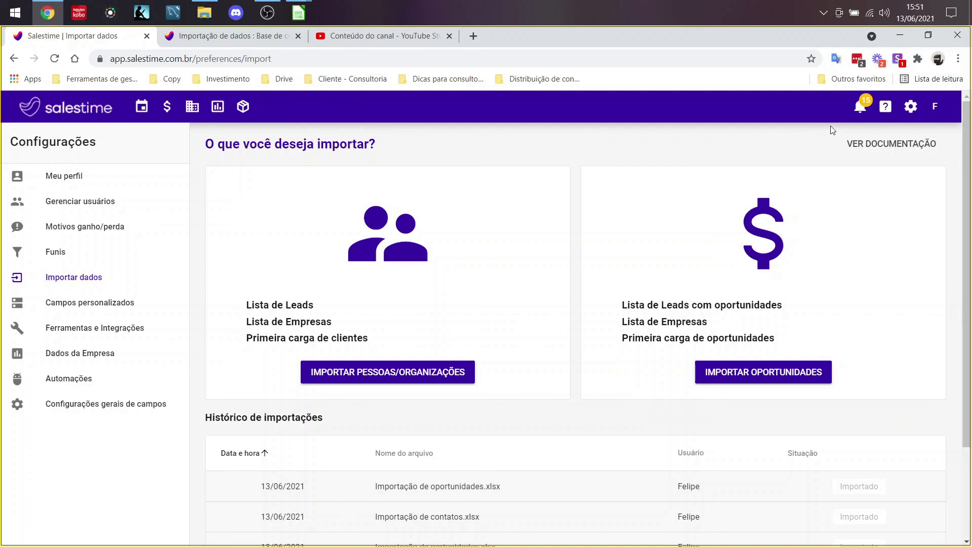
click(885, 106)
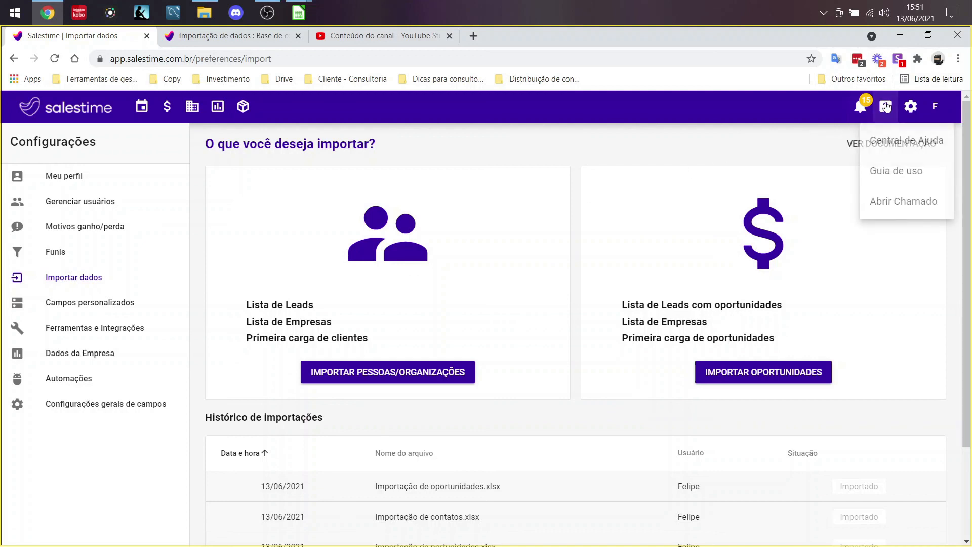
click(901, 215)
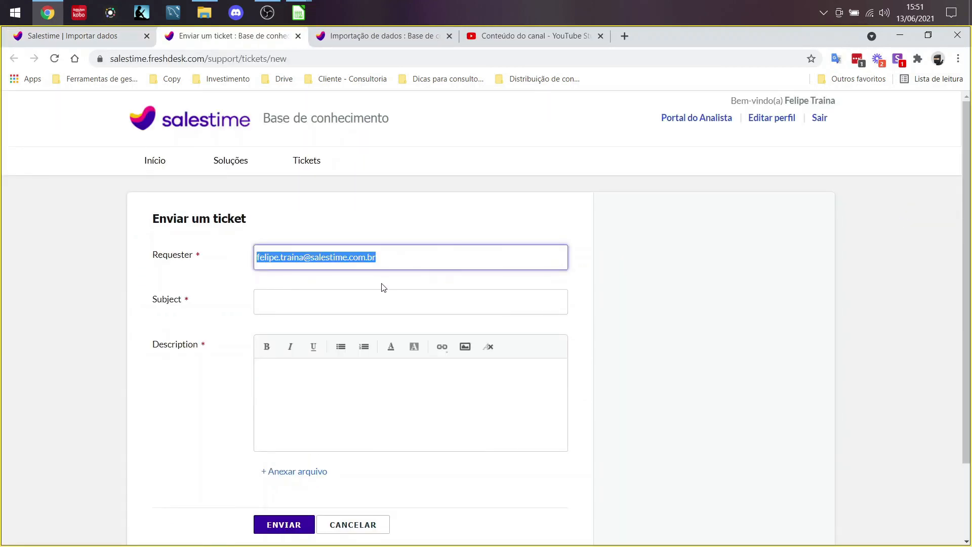
click(360, 383)
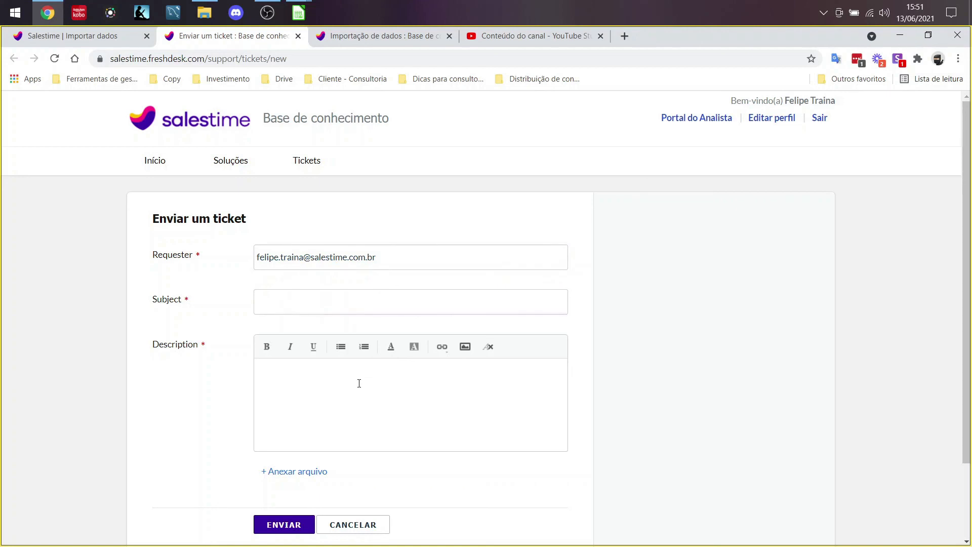